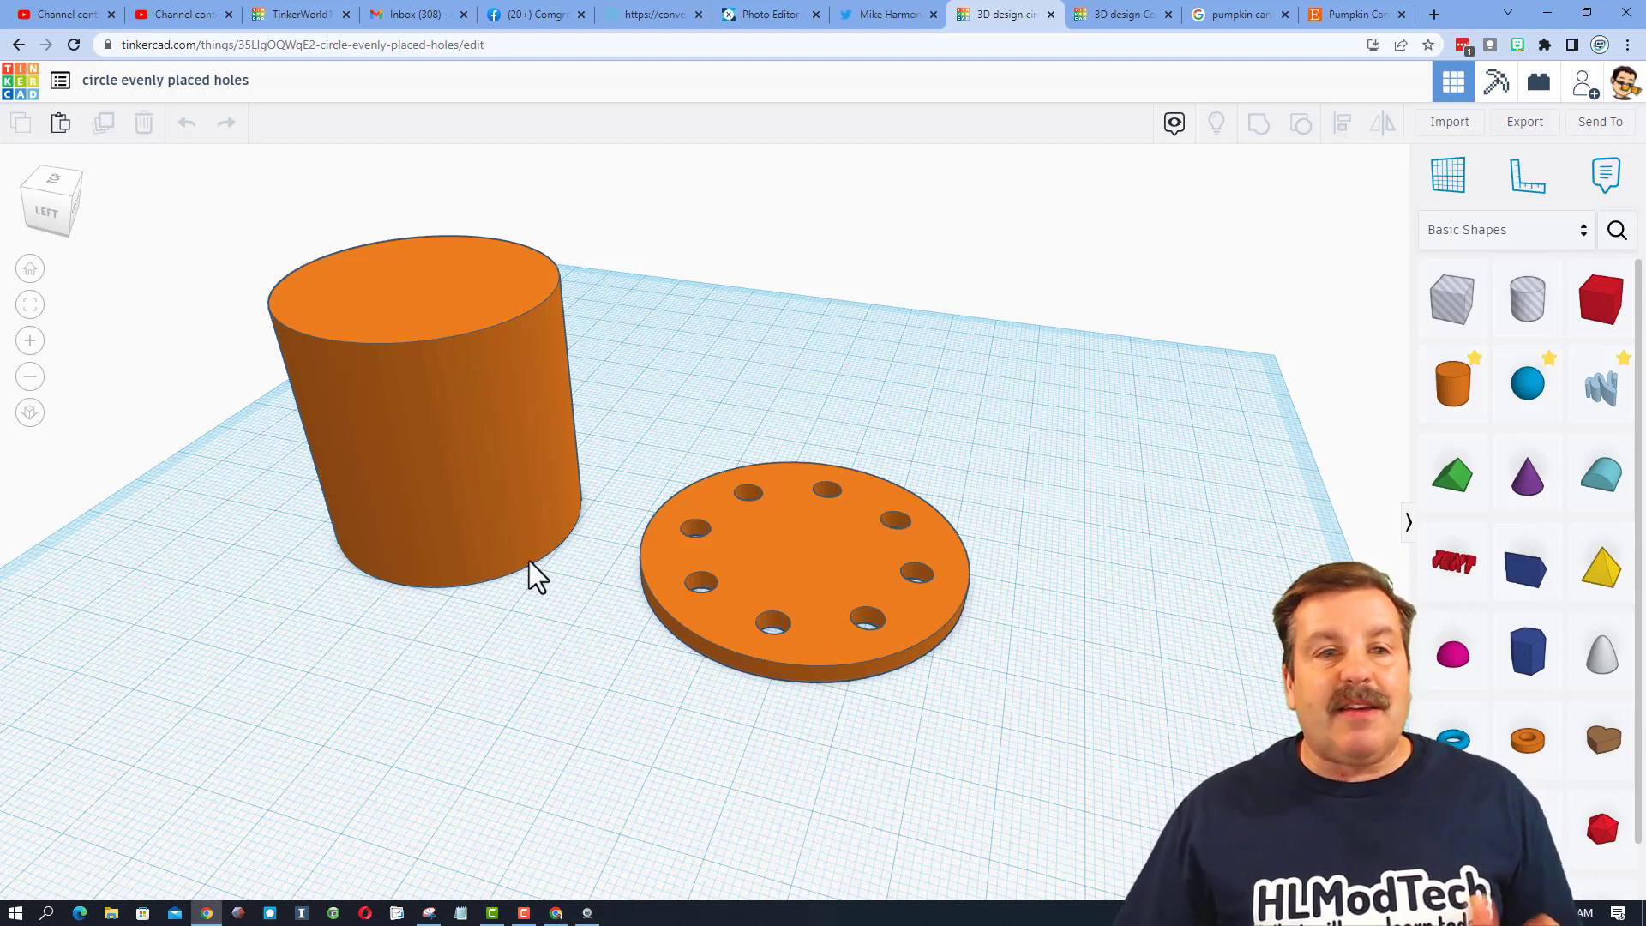
- Flatten the tall cylinder by setting its height to 2
click(473, 538)
click(417, 283)
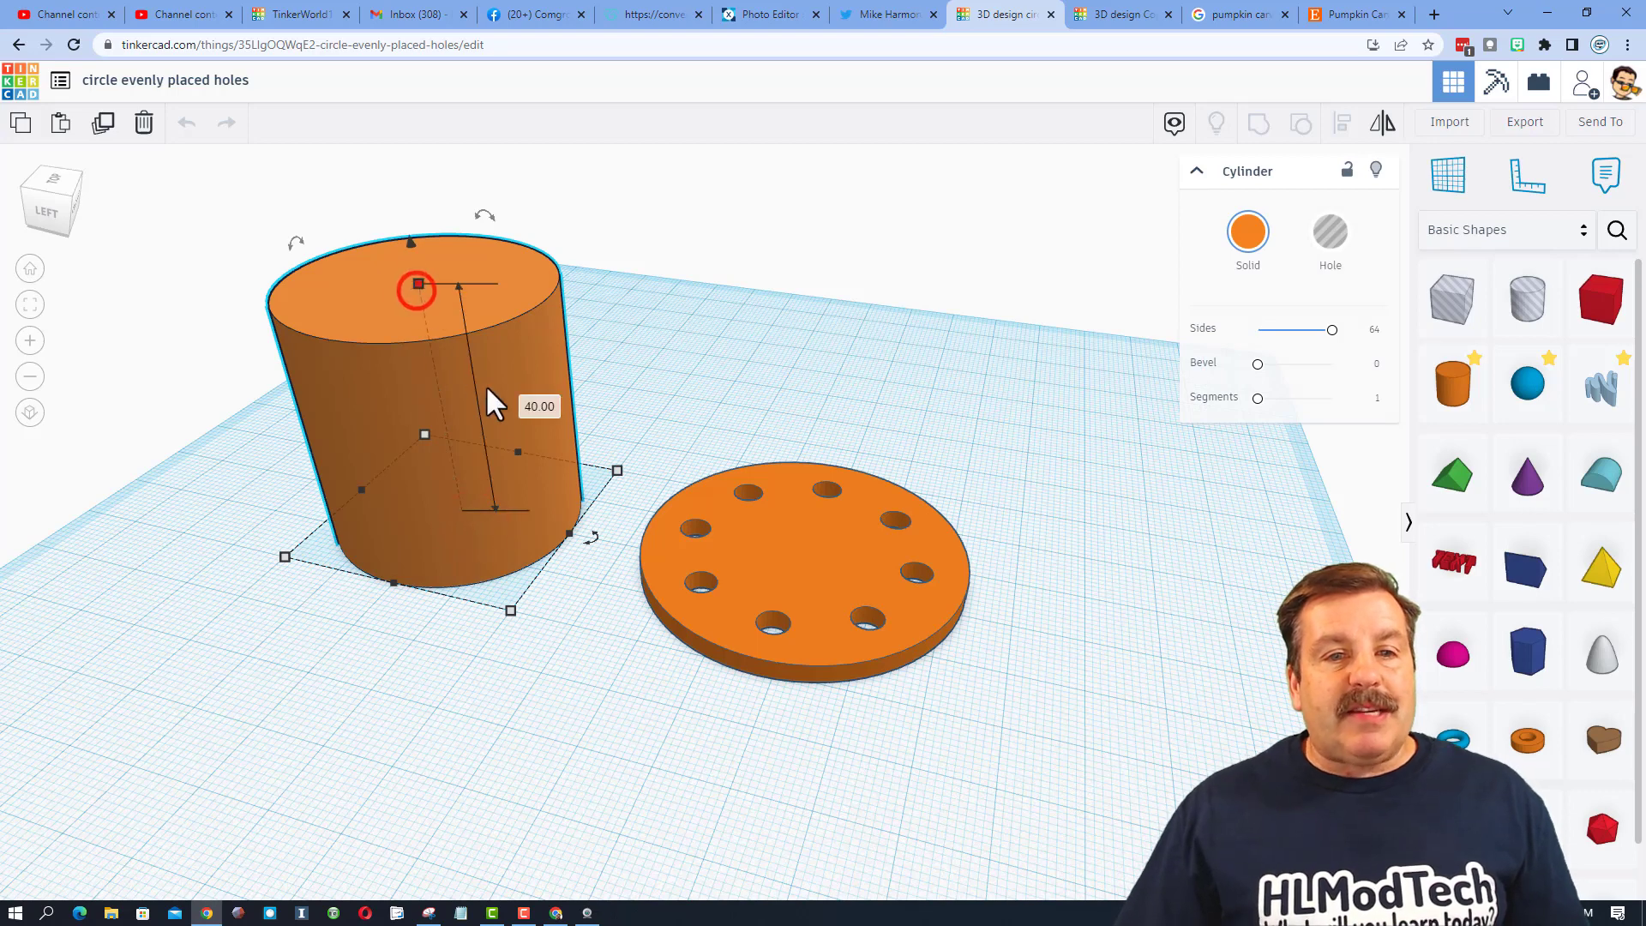
click(539, 406)
text(2)
key(Return)
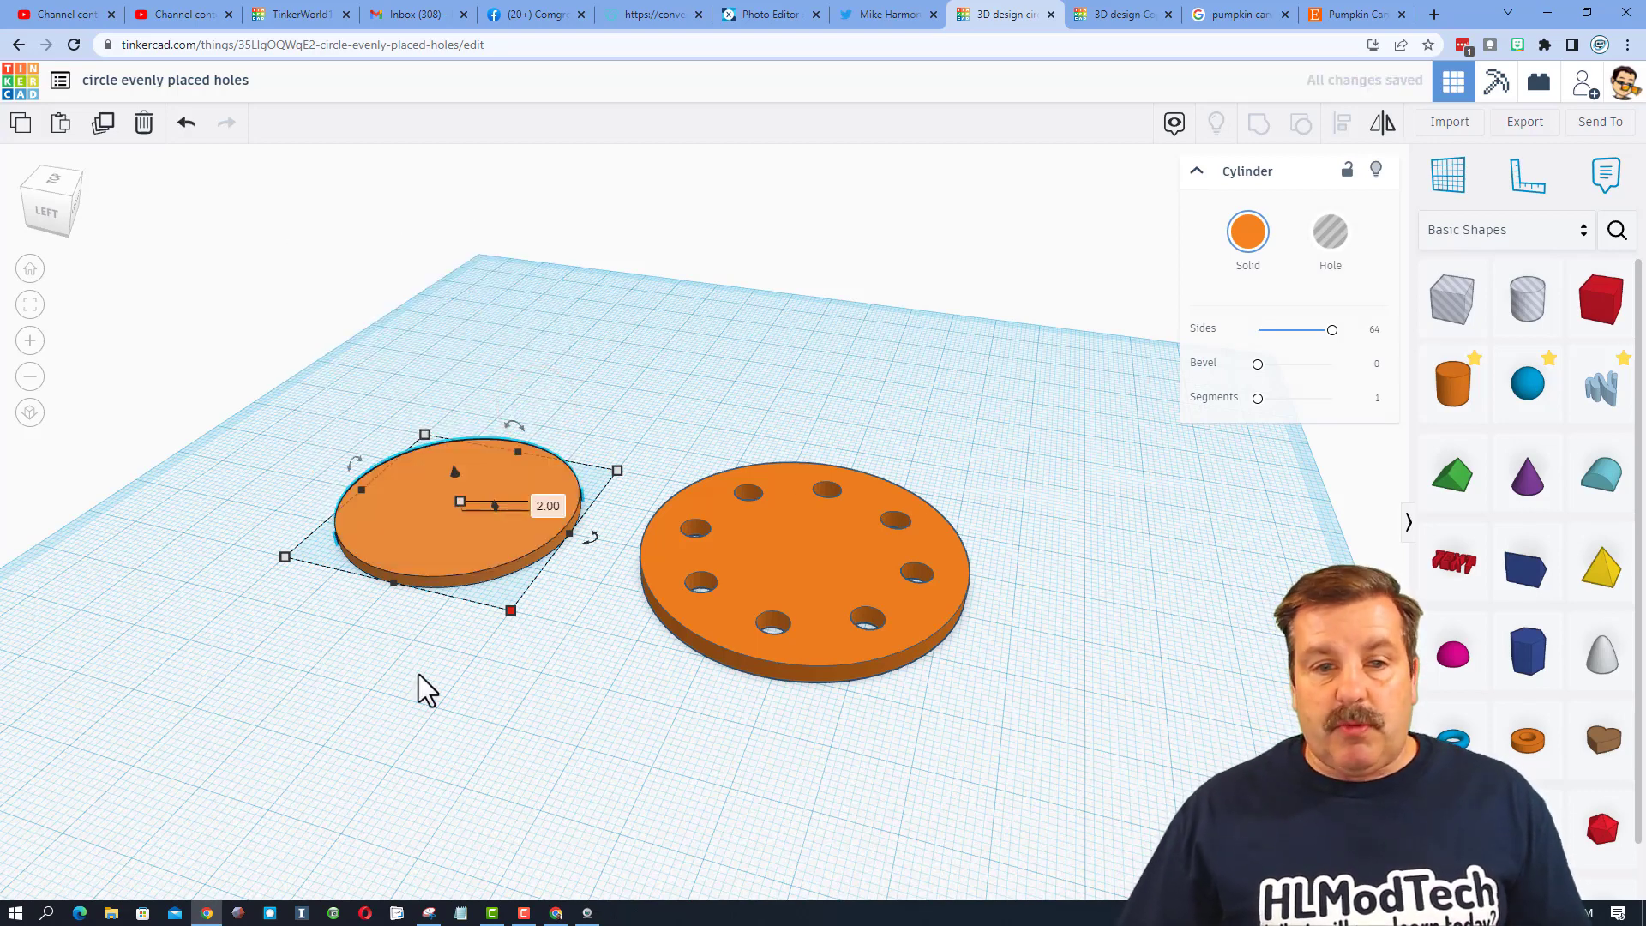
click(454, 644)
- Widen the disc evenly to 72 across, set its elevation to 2, and move it clear
click(432, 553)
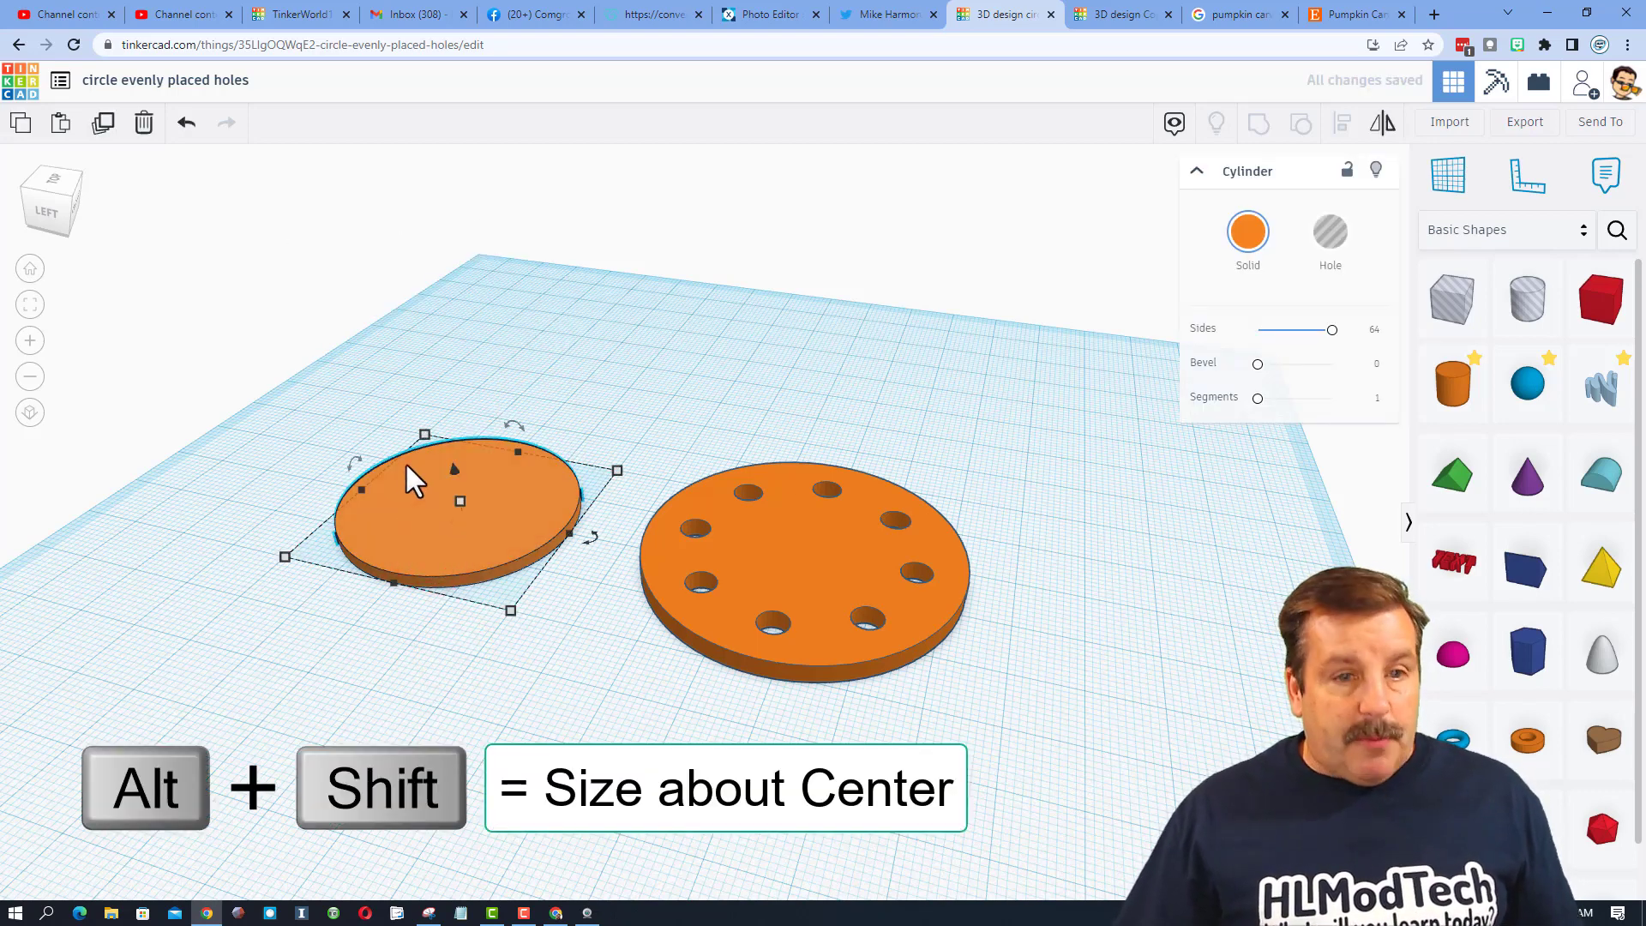
alt+shift+drag(420, 436, 403, 387)
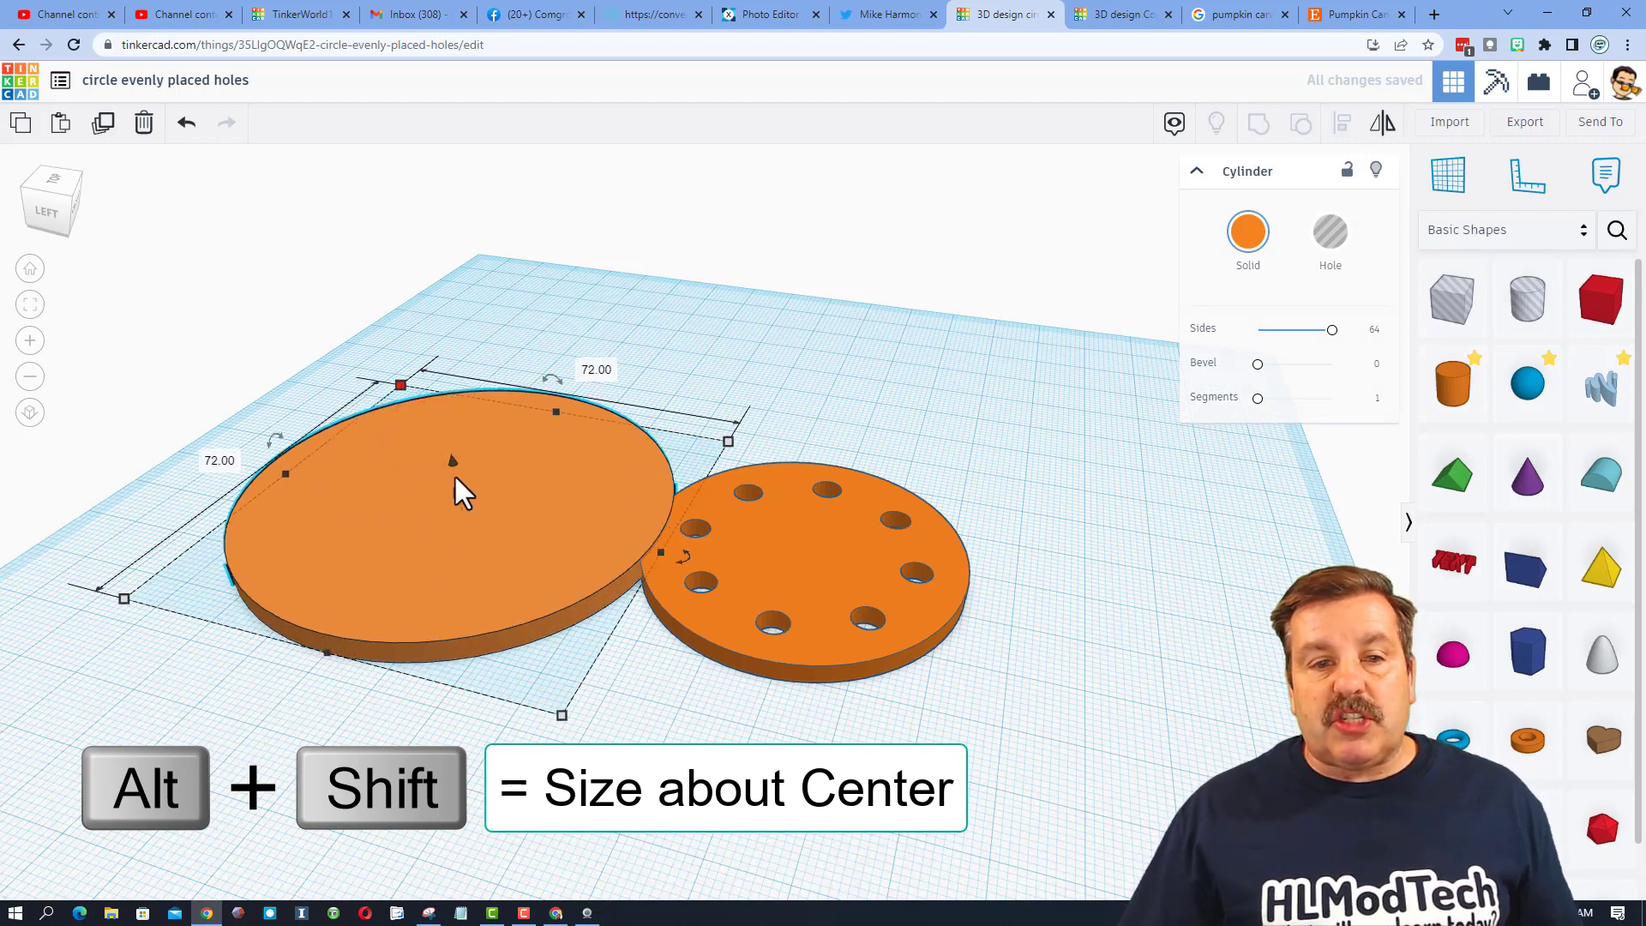
click(461, 490)
click(550, 502)
text(2)
key(Return)
drag(367, 547, 404, 455)
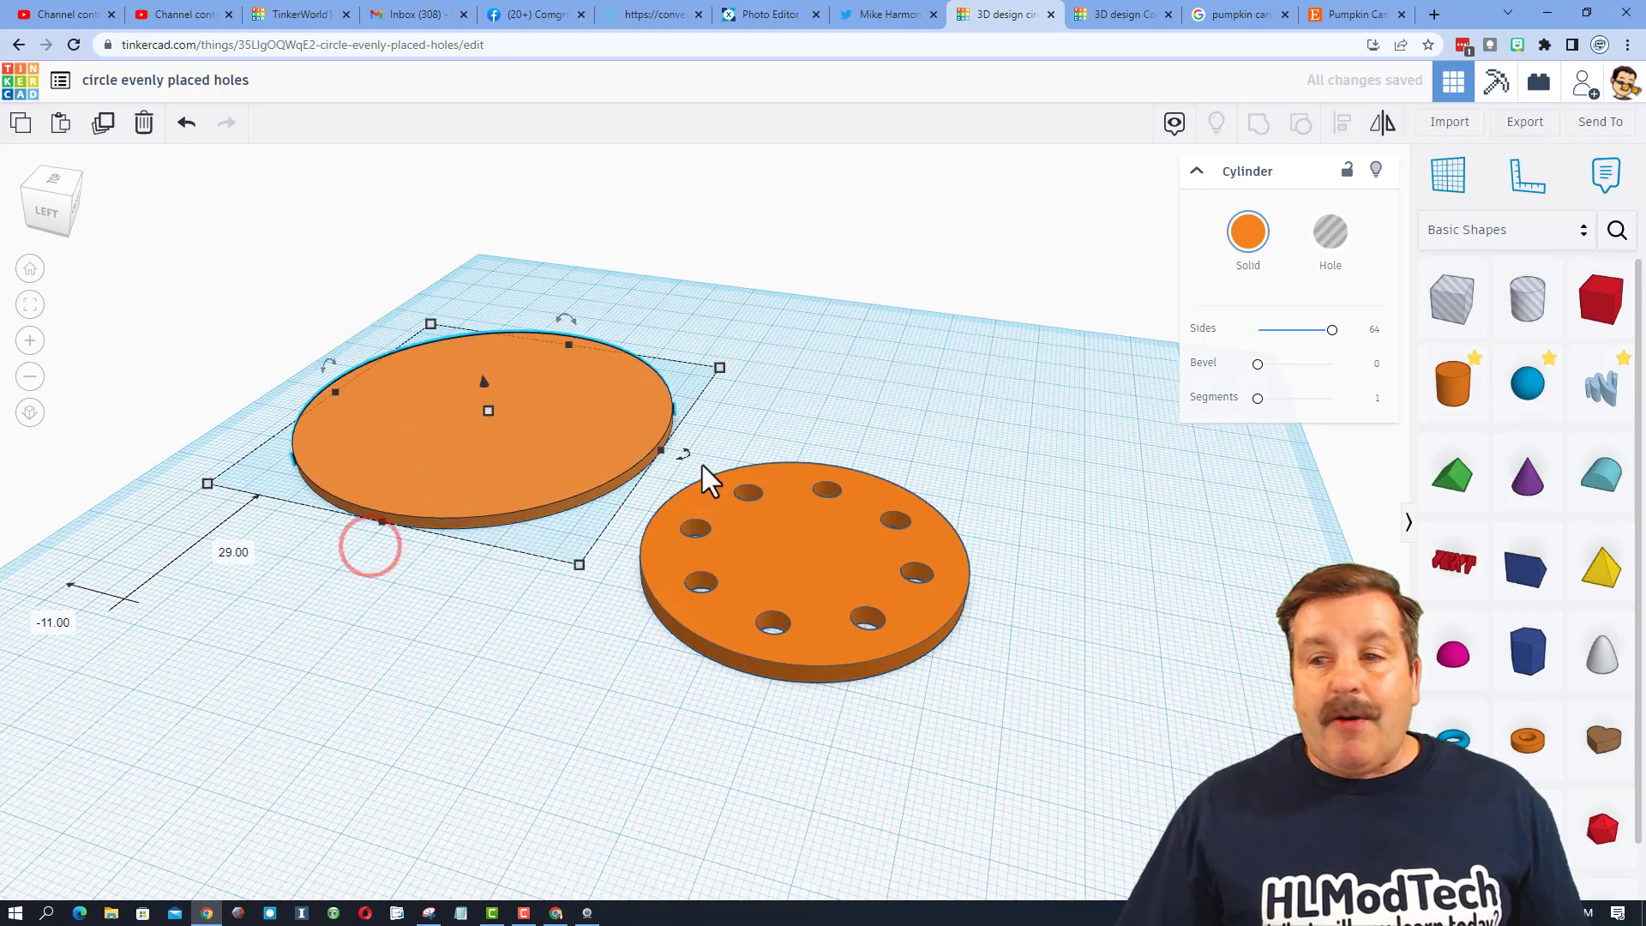
- Place a Hole Cylinder on the workplane and shrink it uniformly to a small size
drag(1524, 309, 468, 596)
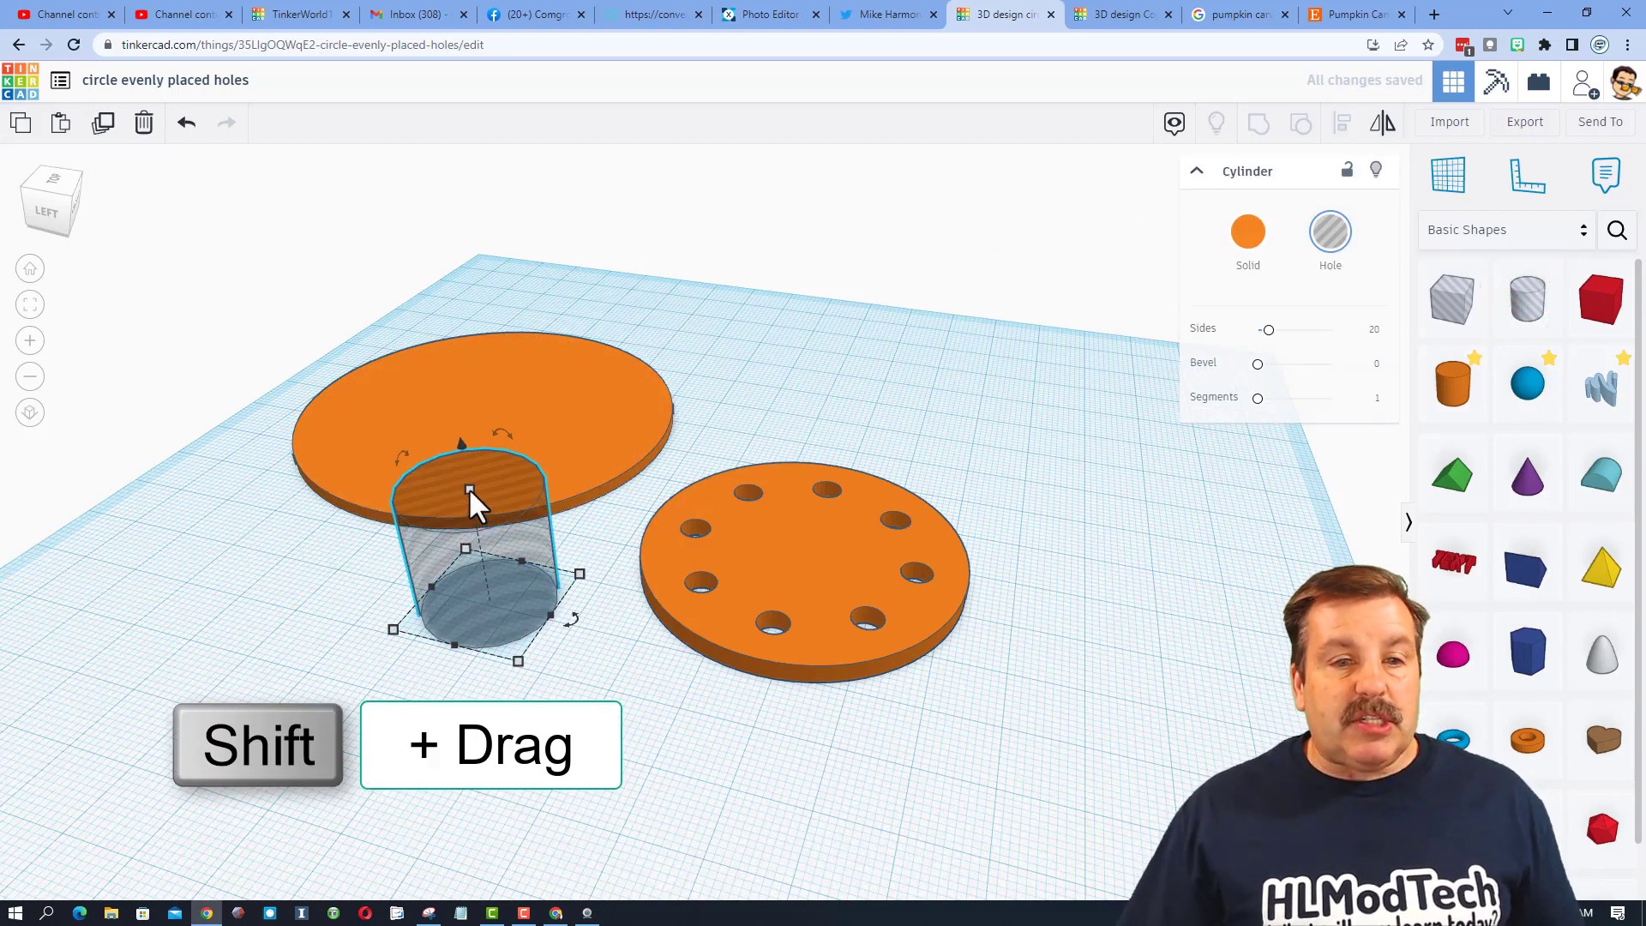
shift+drag(470, 488, 485, 553)
click(418, 677)
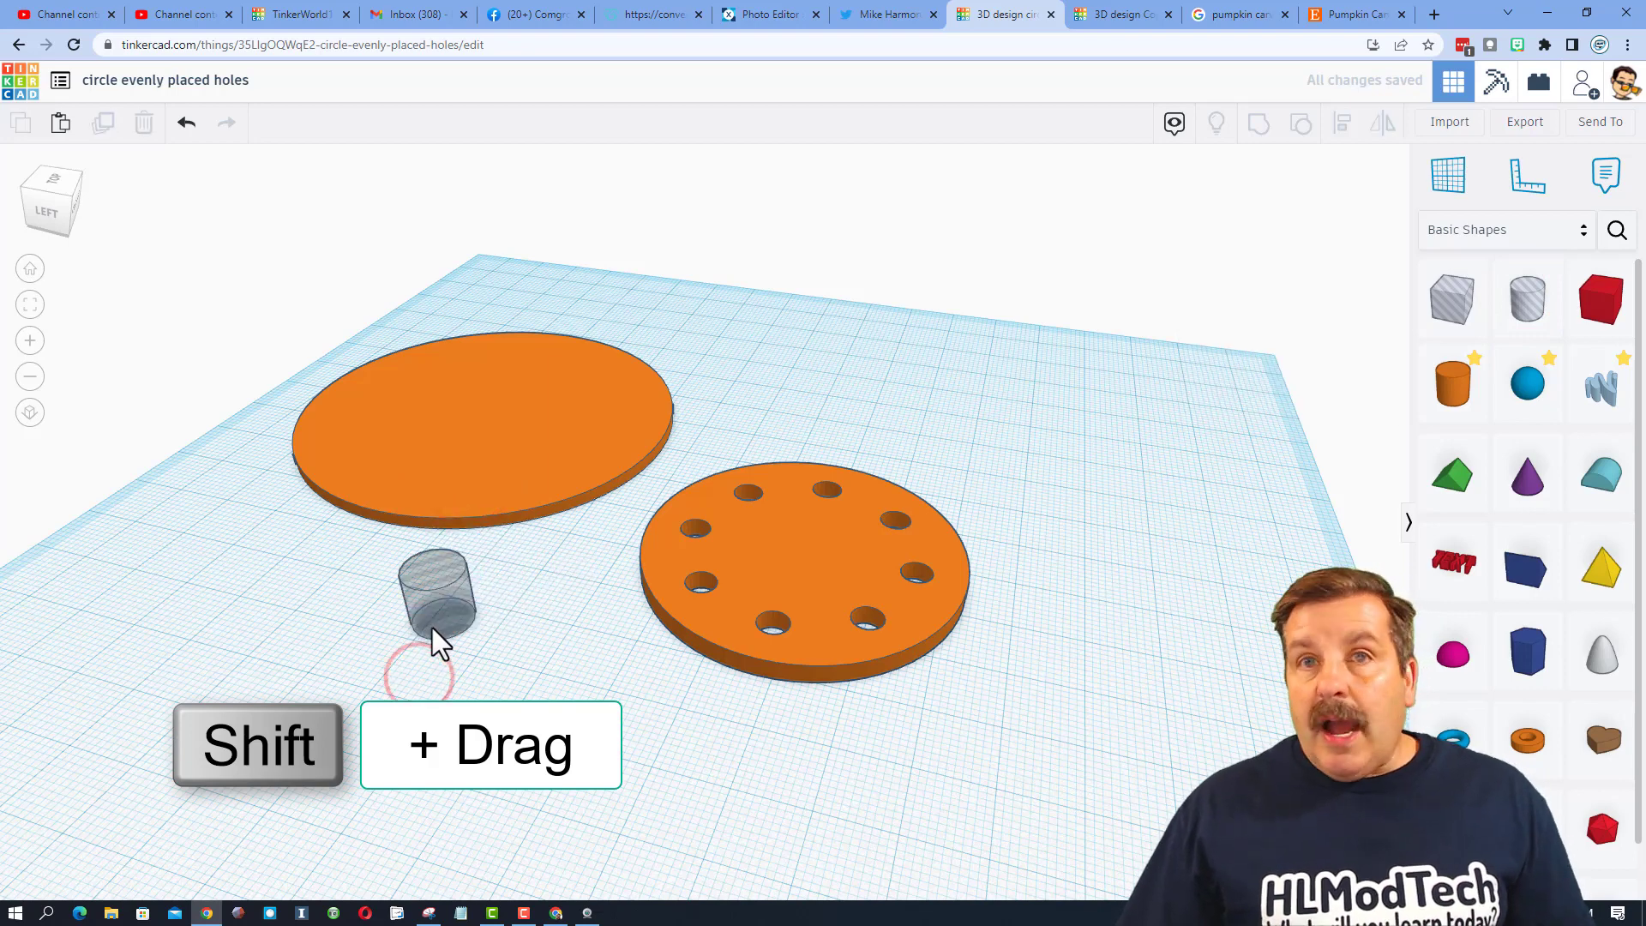
- Duplicate the small hole with Ctrl+D and nudge the copy up onto the disc
click(444, 606)
key(ctrl+d)
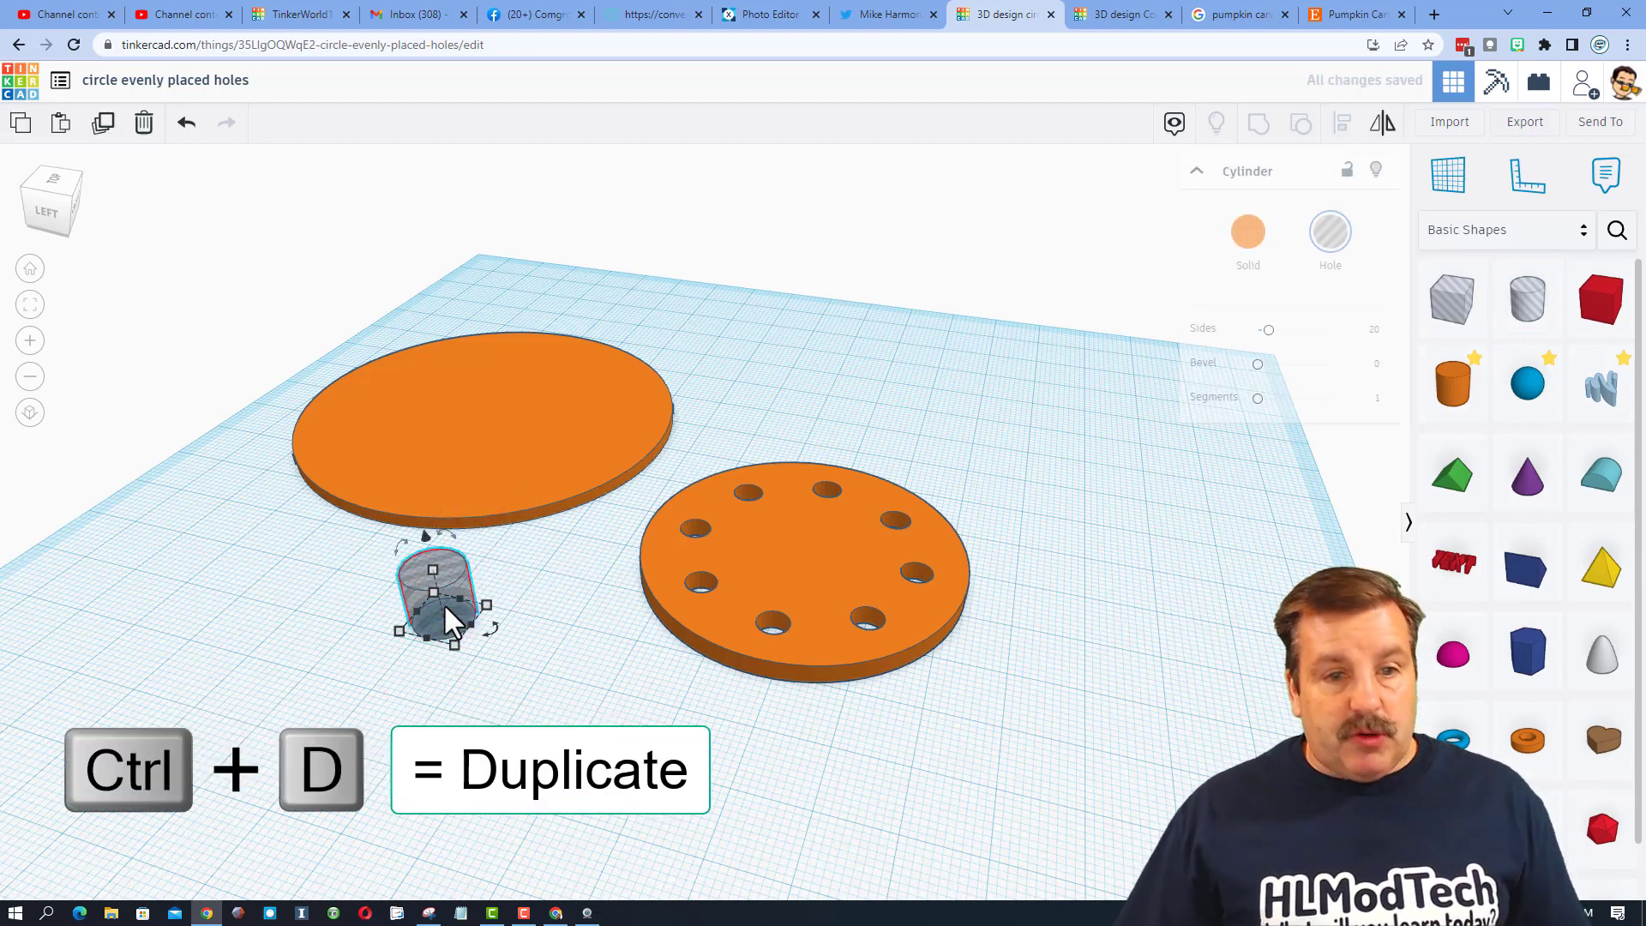
key(ctrl+Up)
key(ctrl+Up)
key(ctrl+Up)
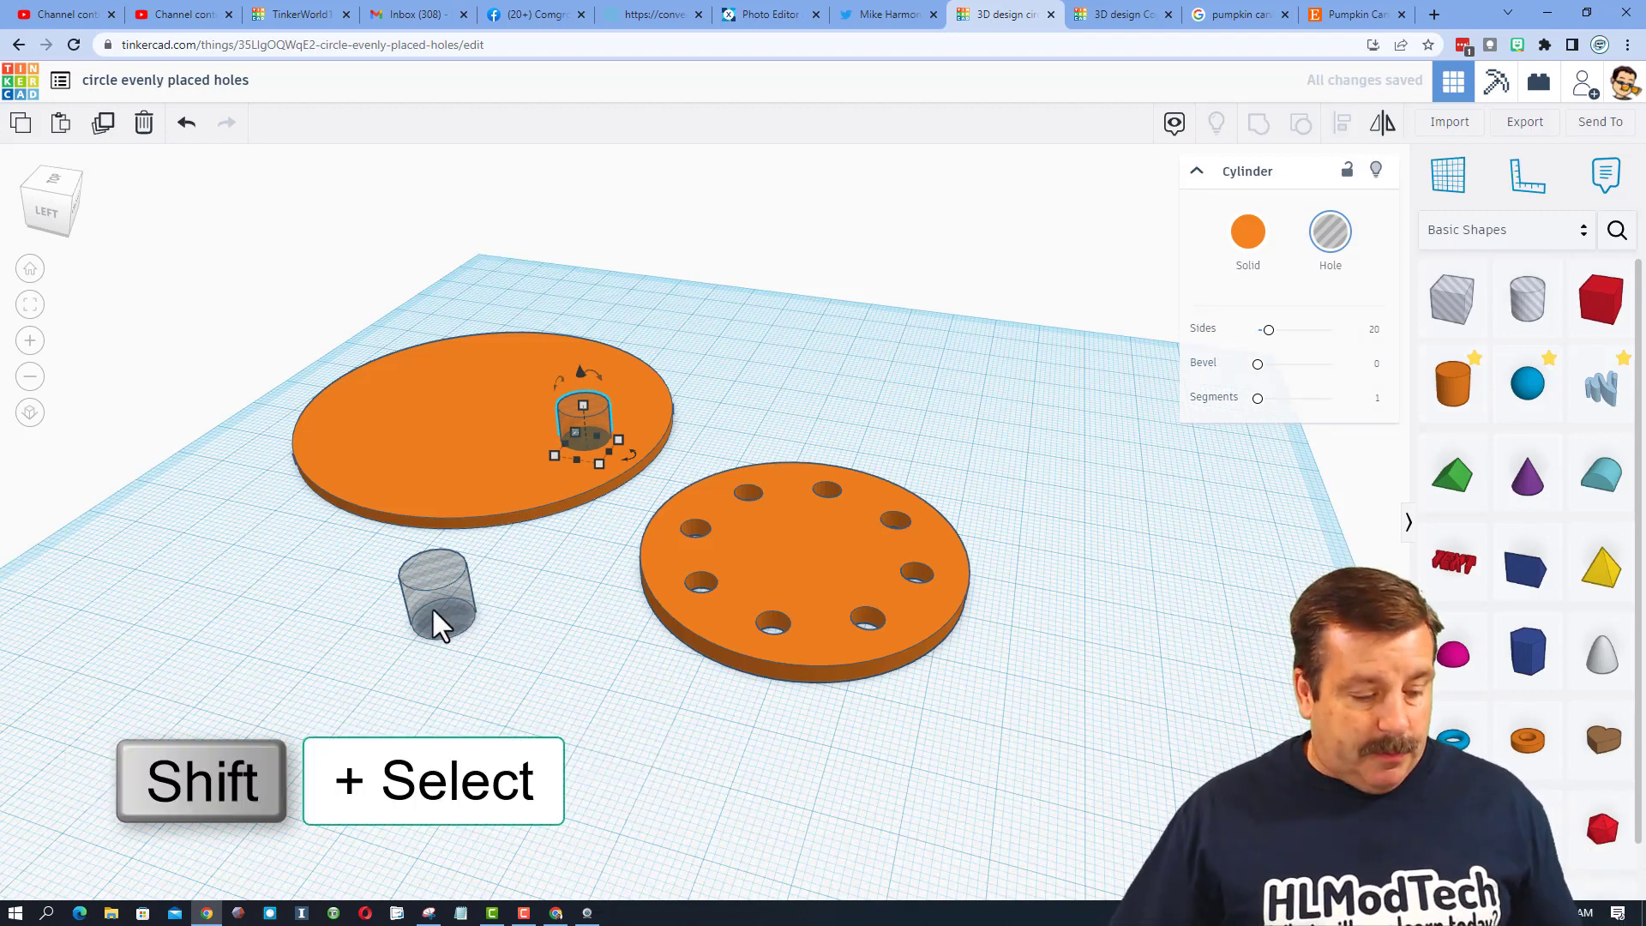
- Group the two hole cylinders, then undo the grouping
shift+click(419, 606)
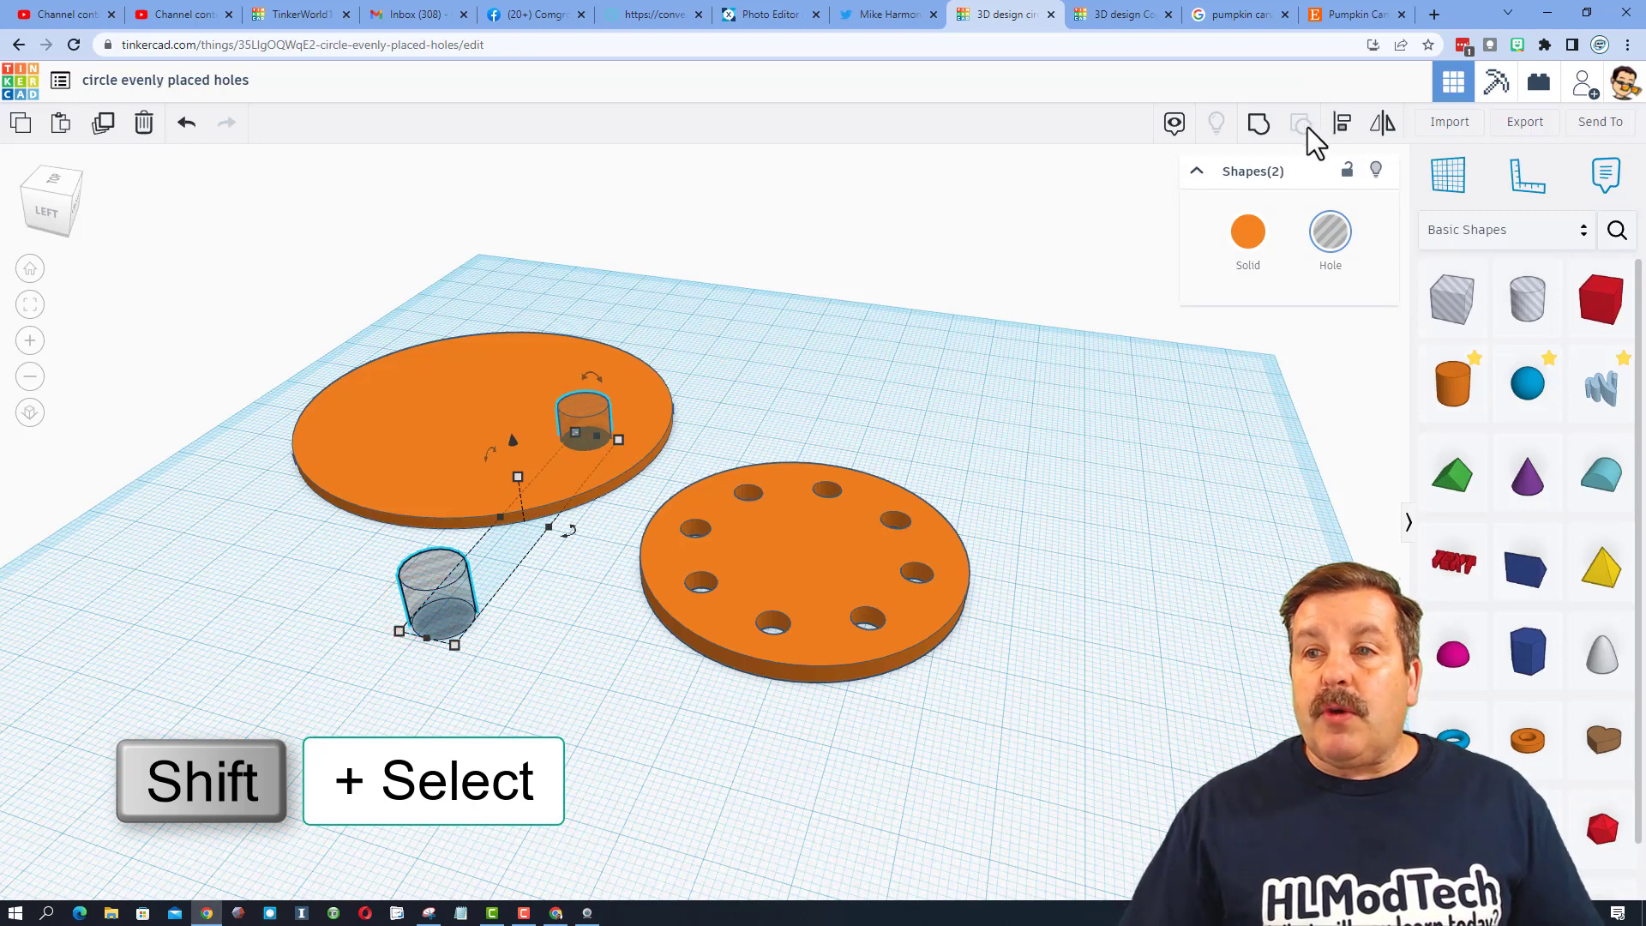
click(1253, 127)
key(ctrl+z)
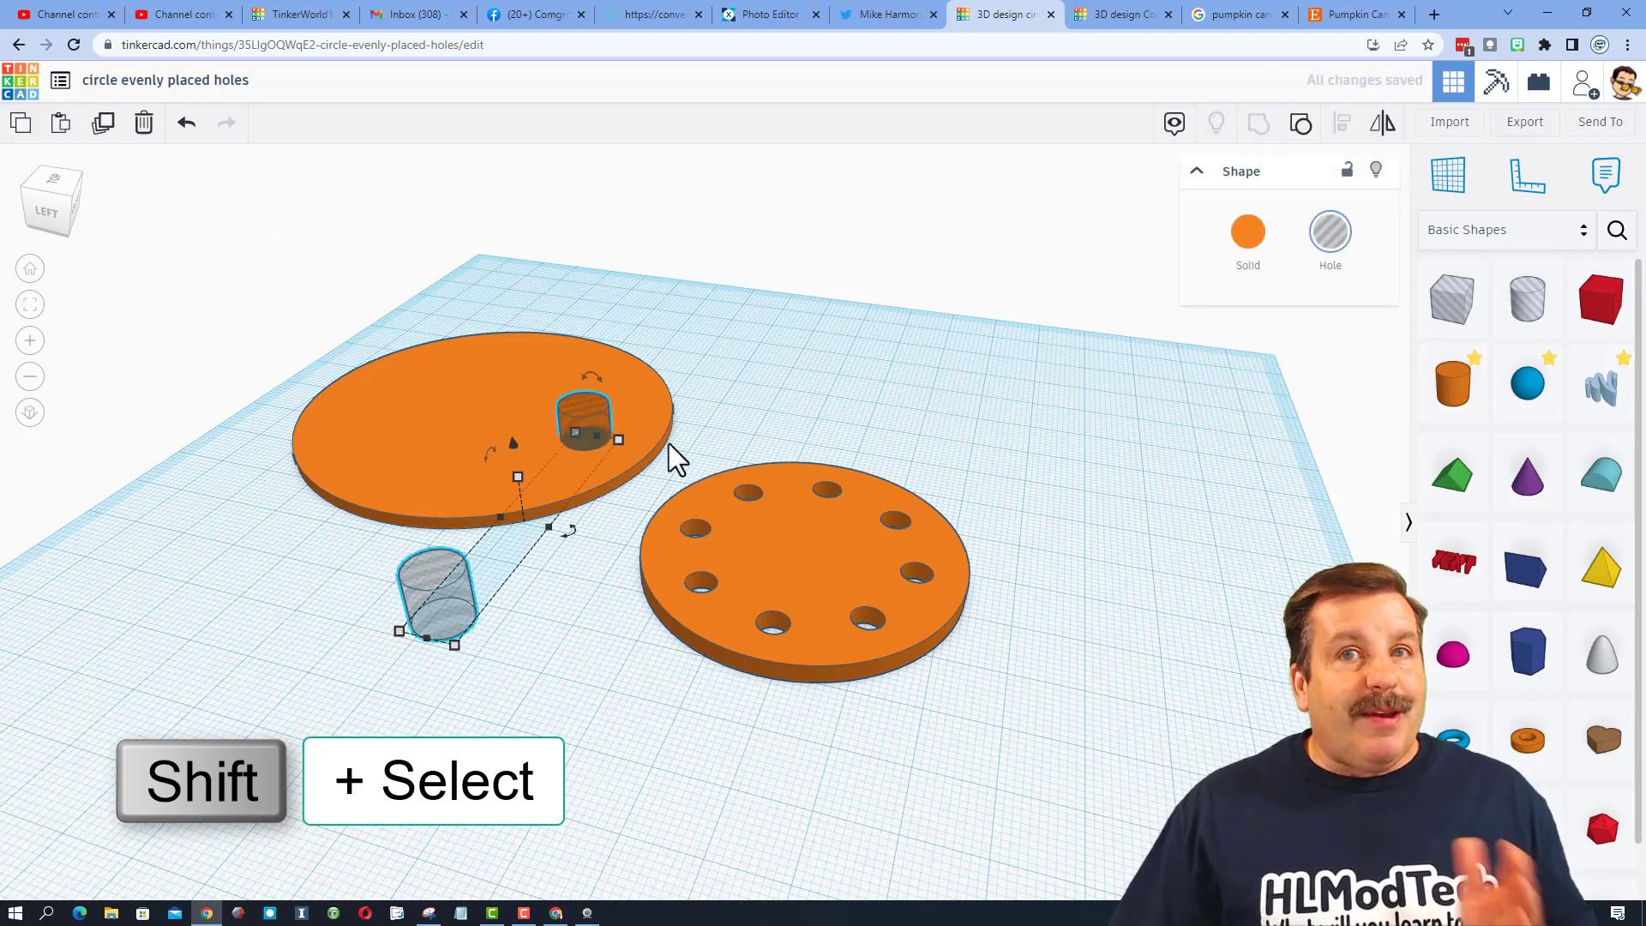
click(672, 327)
- Align a hole with the large disc's centre using Align
drag(661, 268, 480, 437)
click(1349, 124)
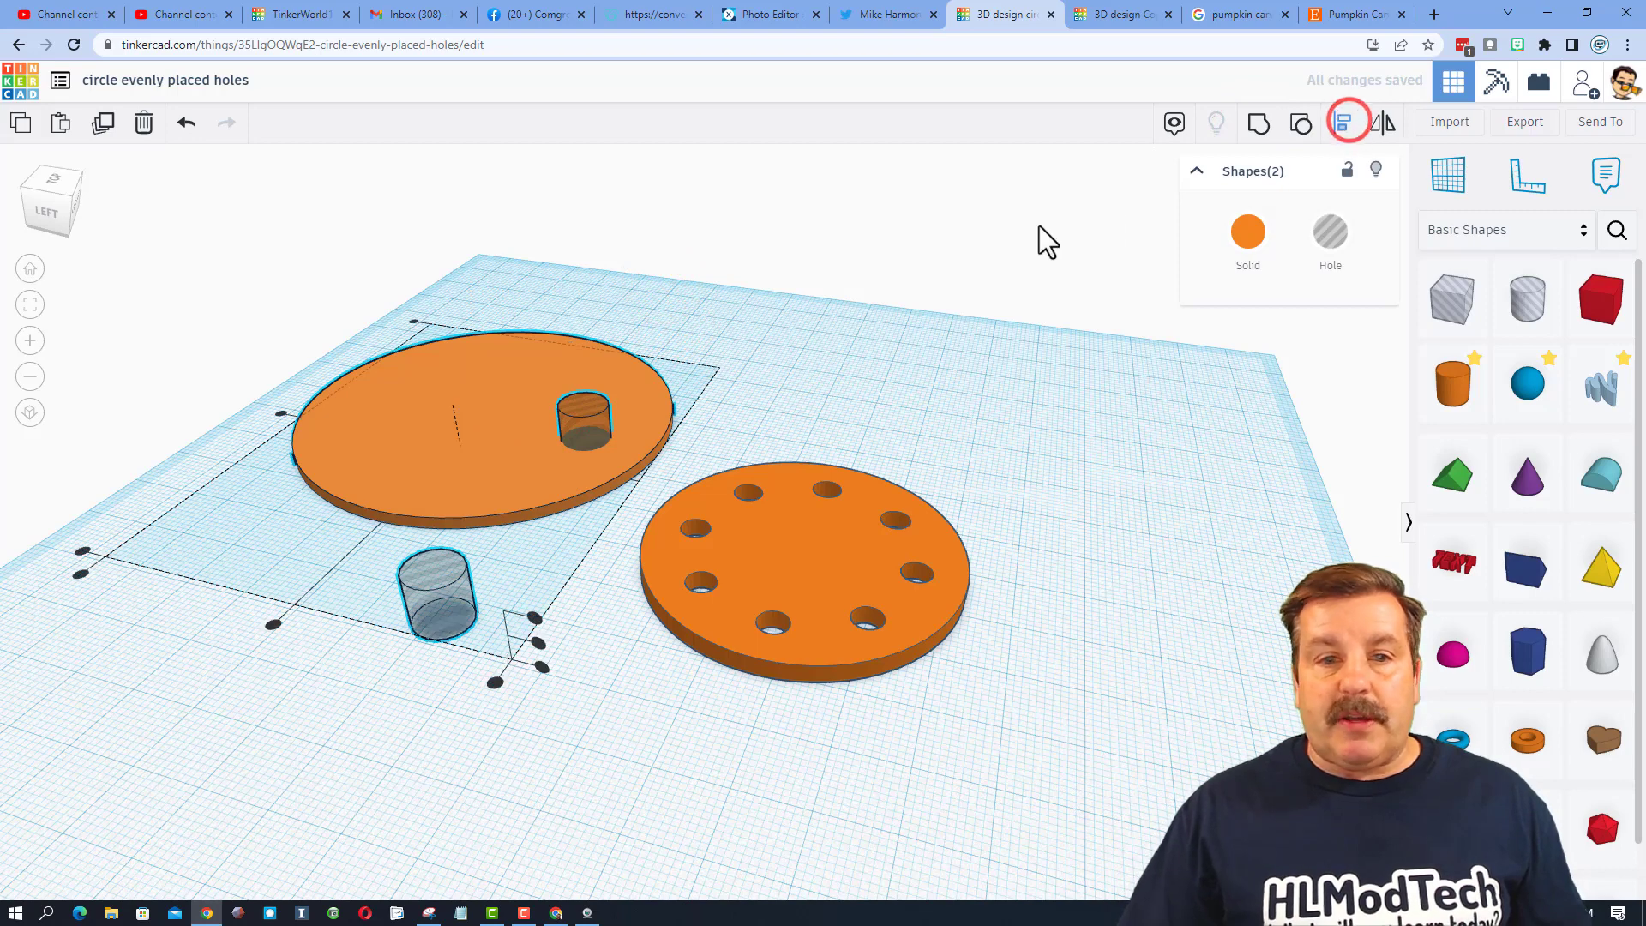
click(523, 425)
click(370, 539)
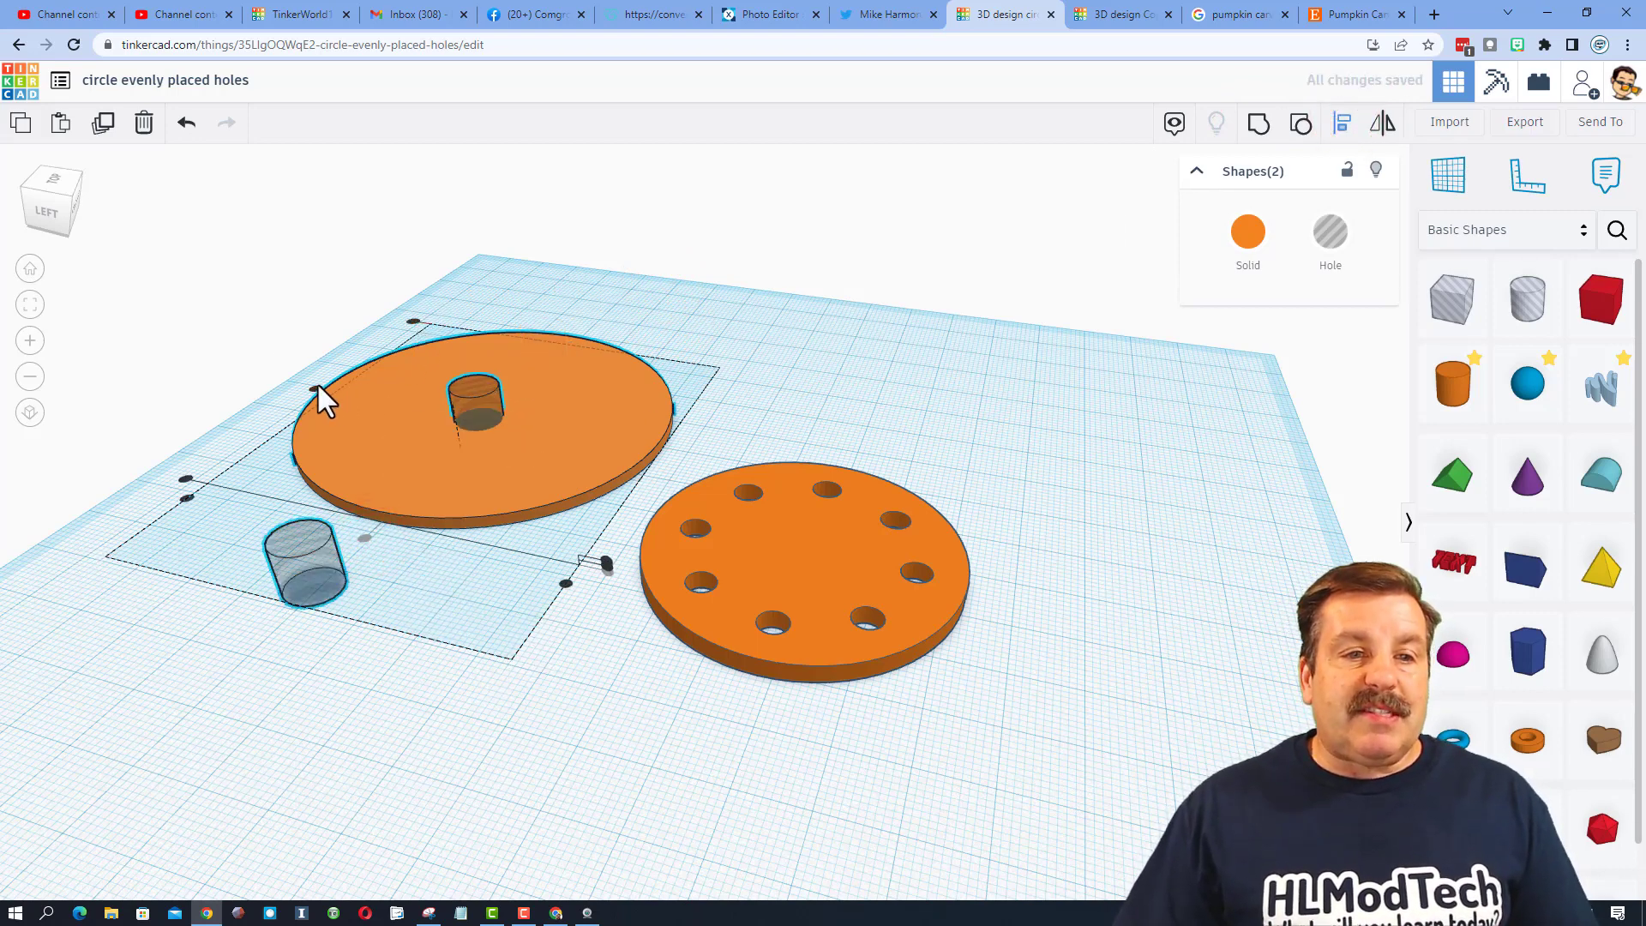
- From a top view, align again so the two holes sit symmetrically on the disc
click(33, 209)
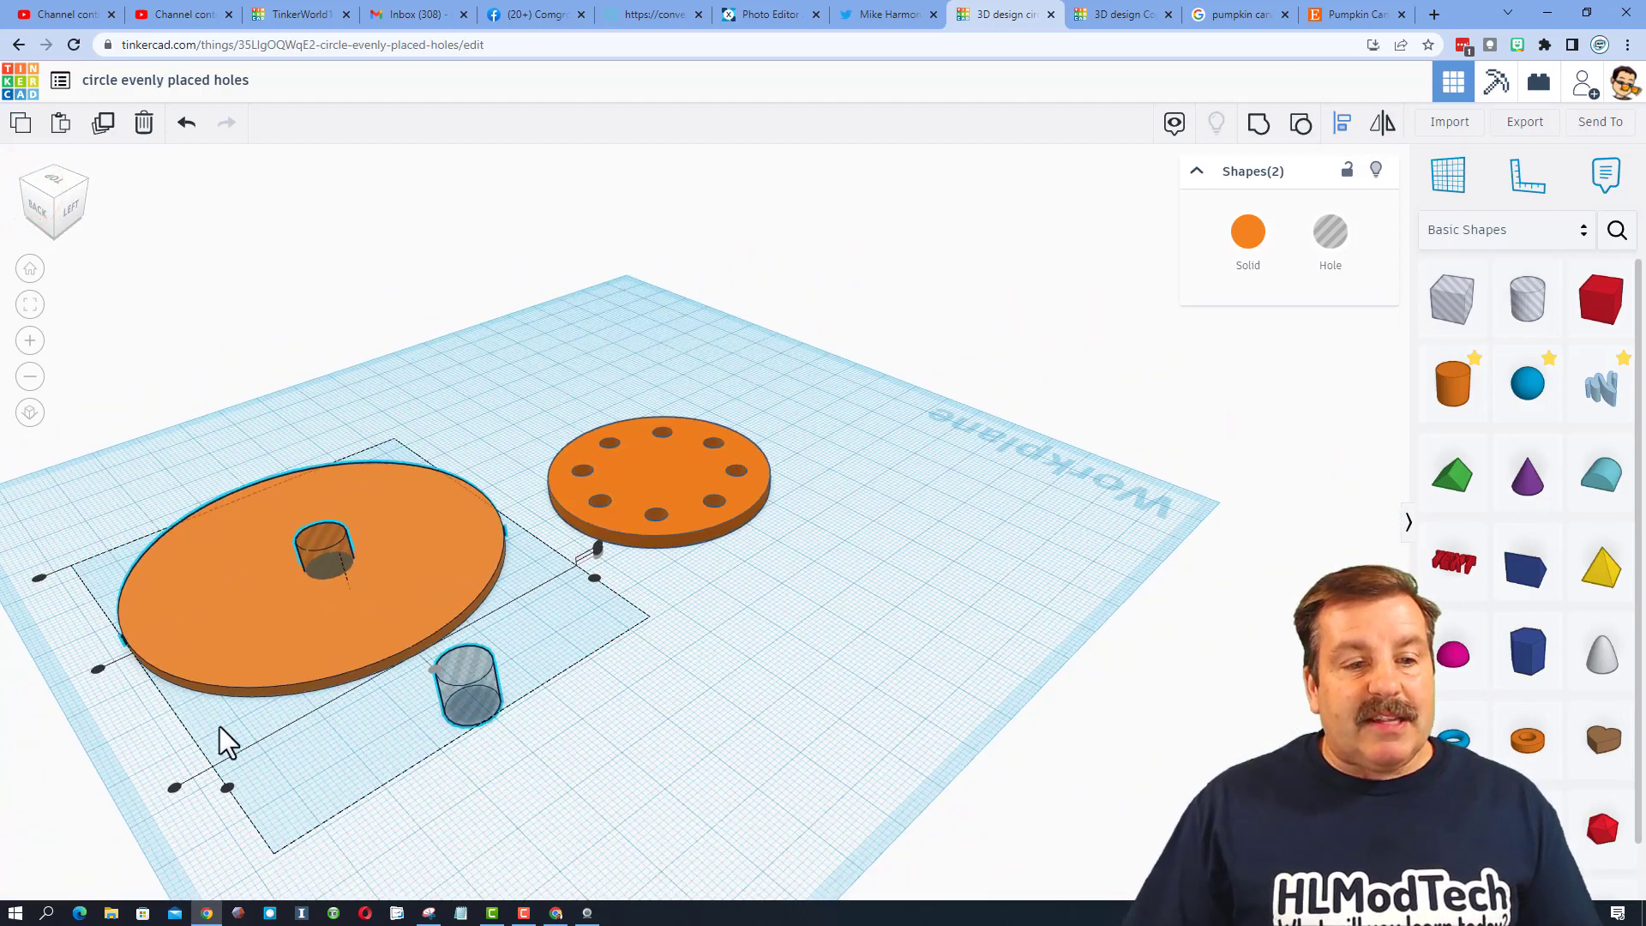
click(42, 184)
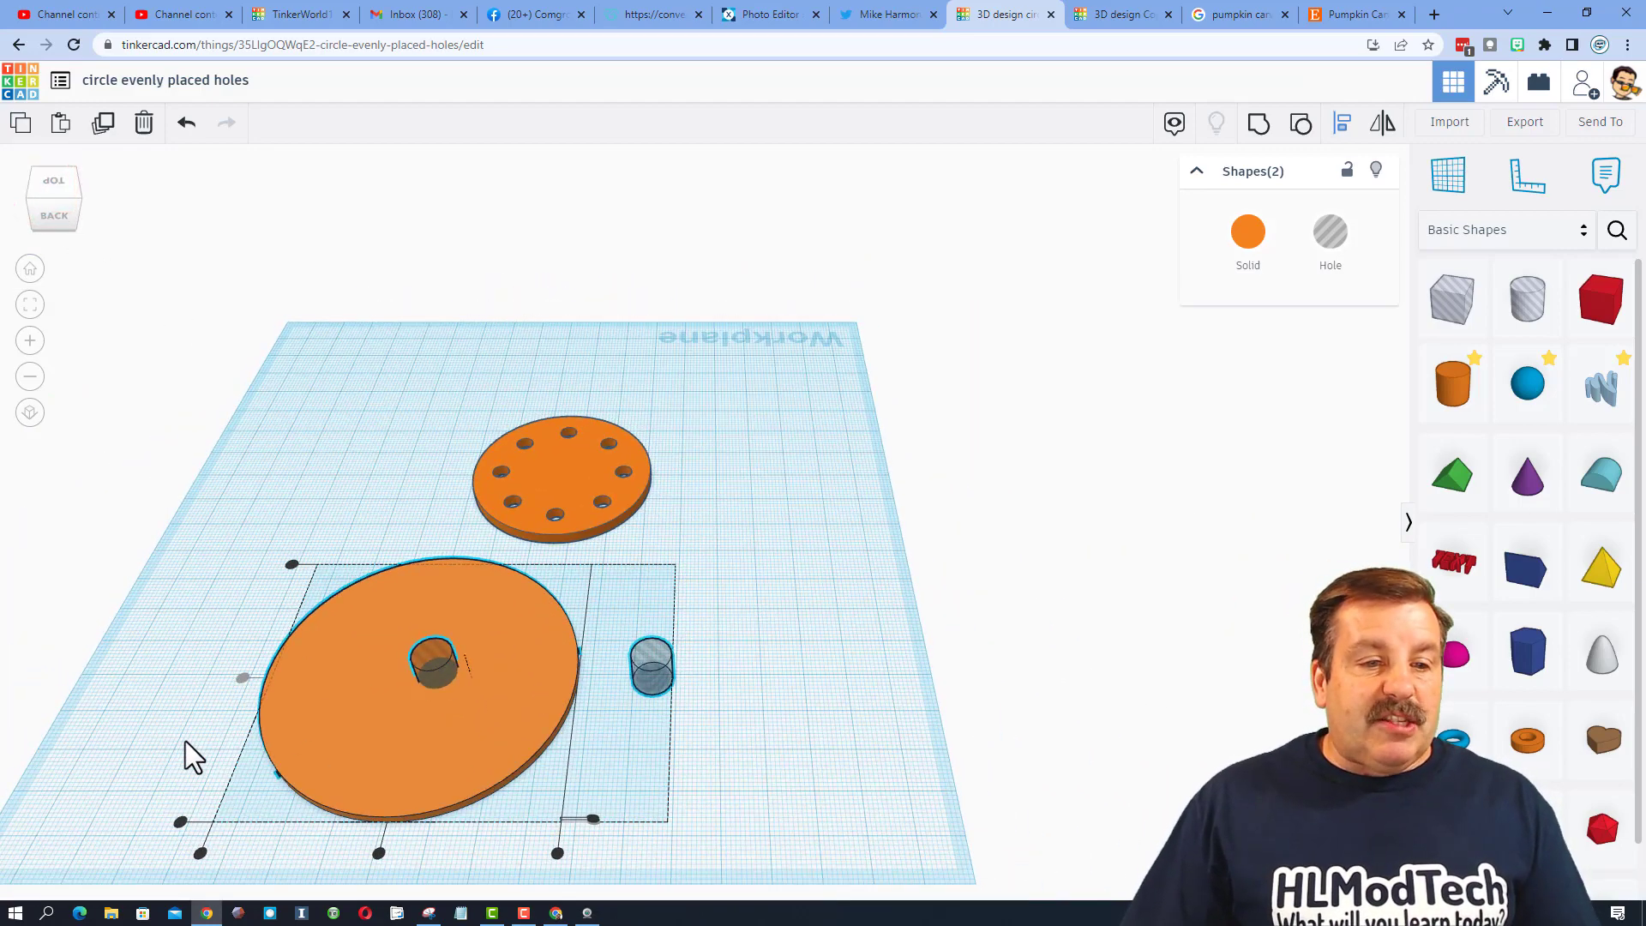
click(378, 853)
click(613, 737)
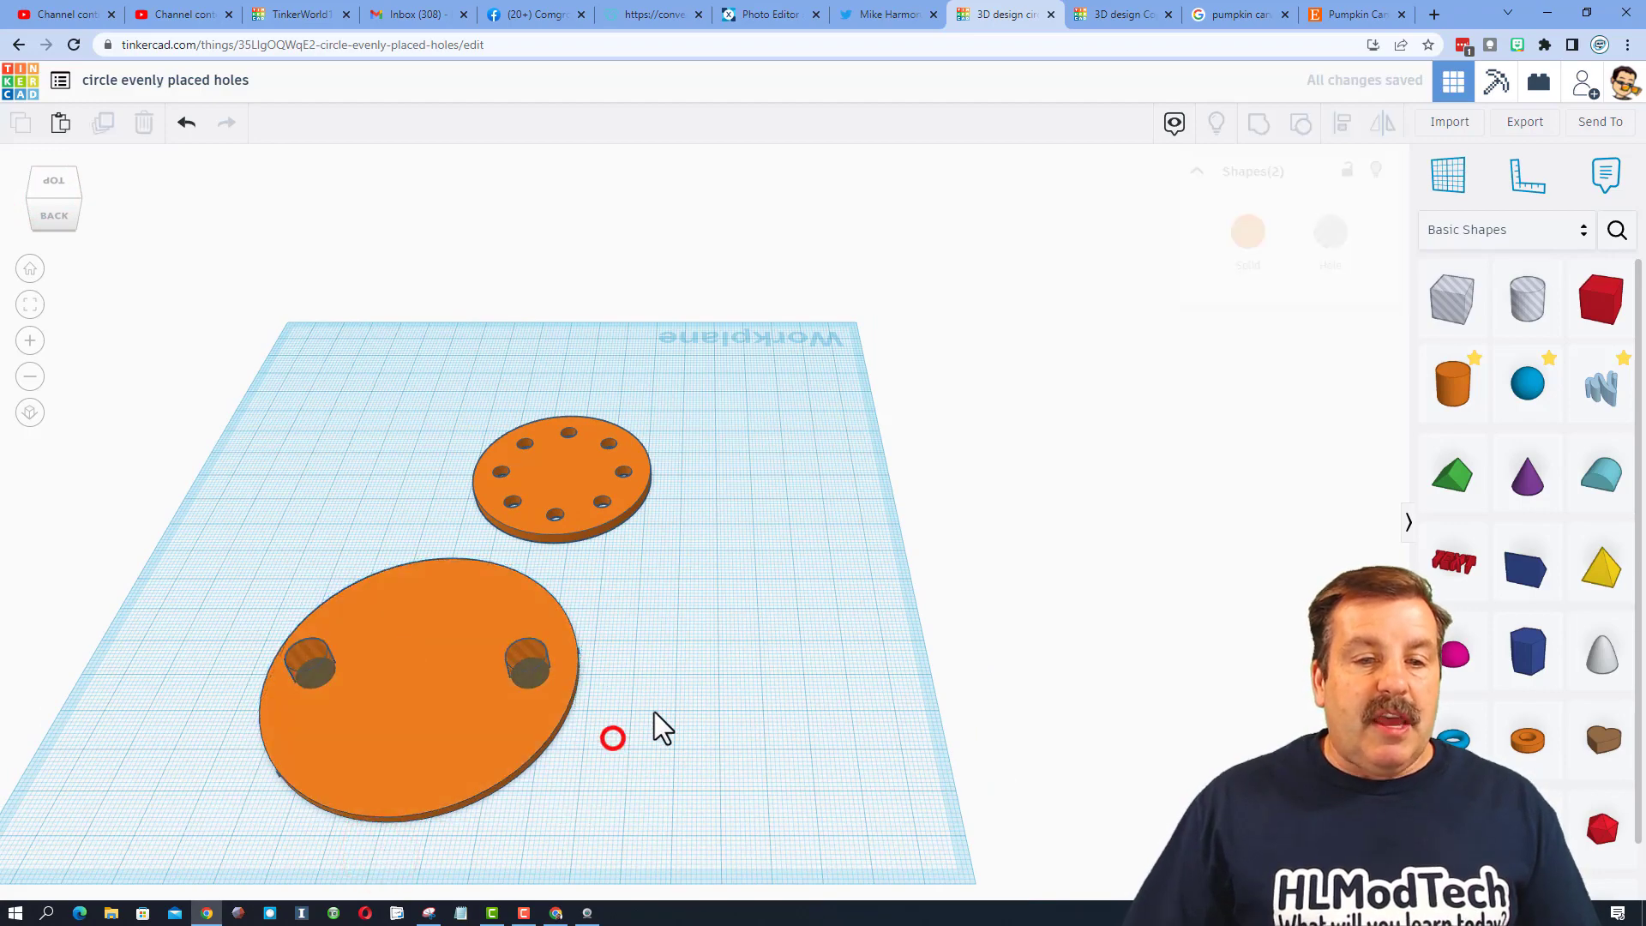
right_drag(657, 707, 377, 351)
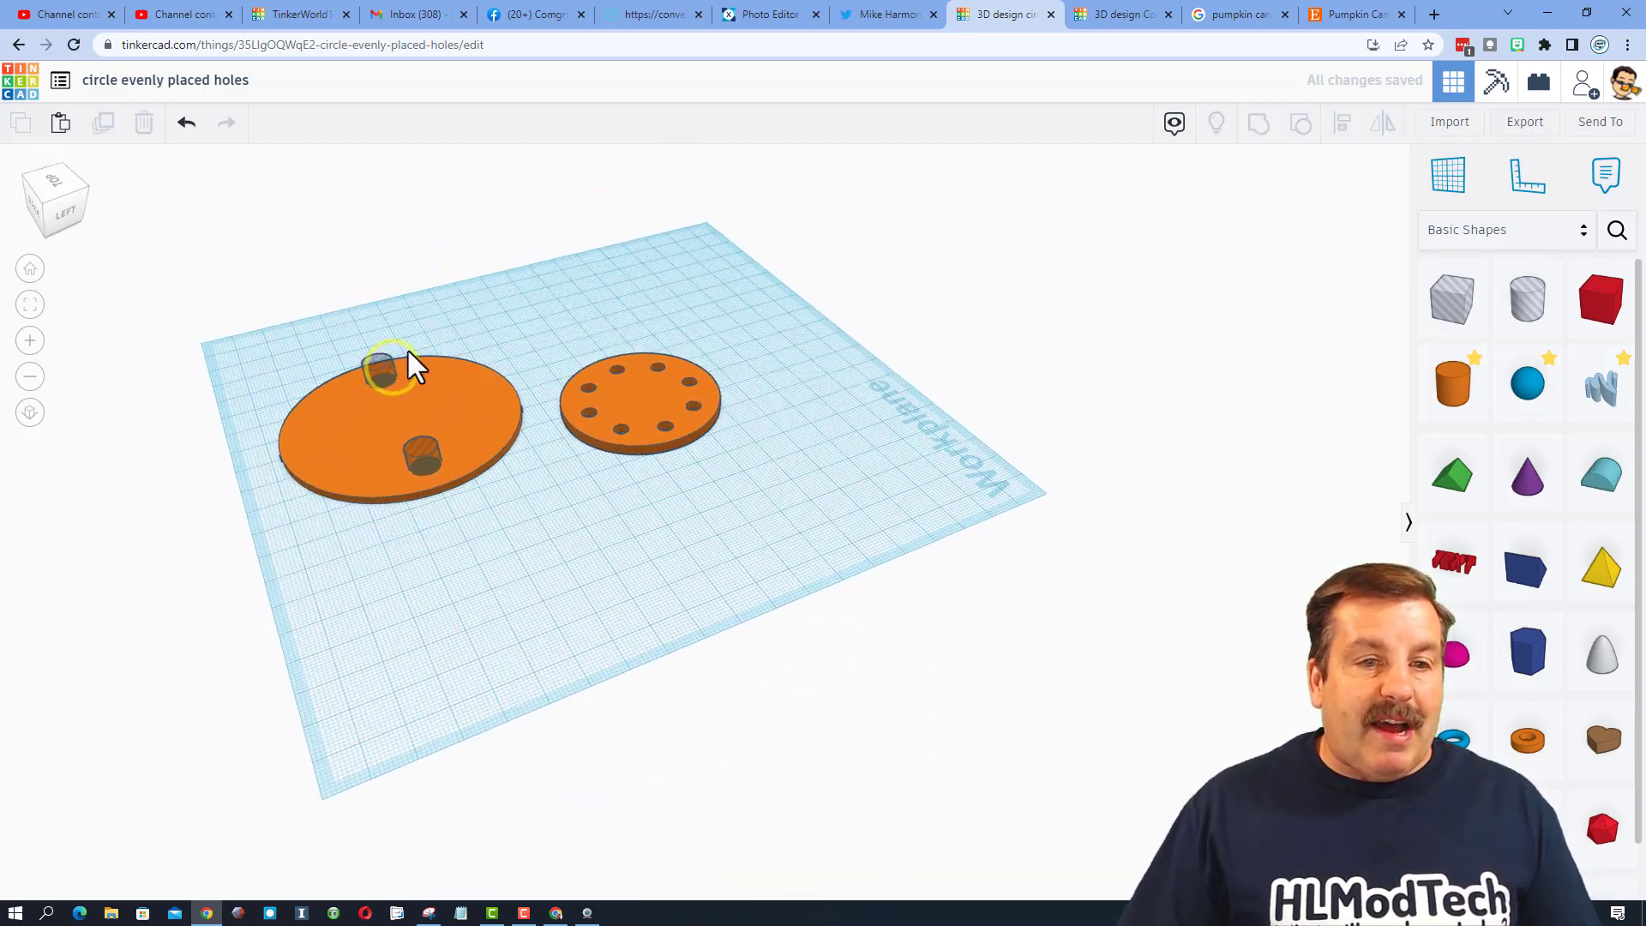
- Rotate a copy of the hole pair 45° and repeat with Ctrl+D to ring eight holes
click(406, 354)
shift+click(428, 465)
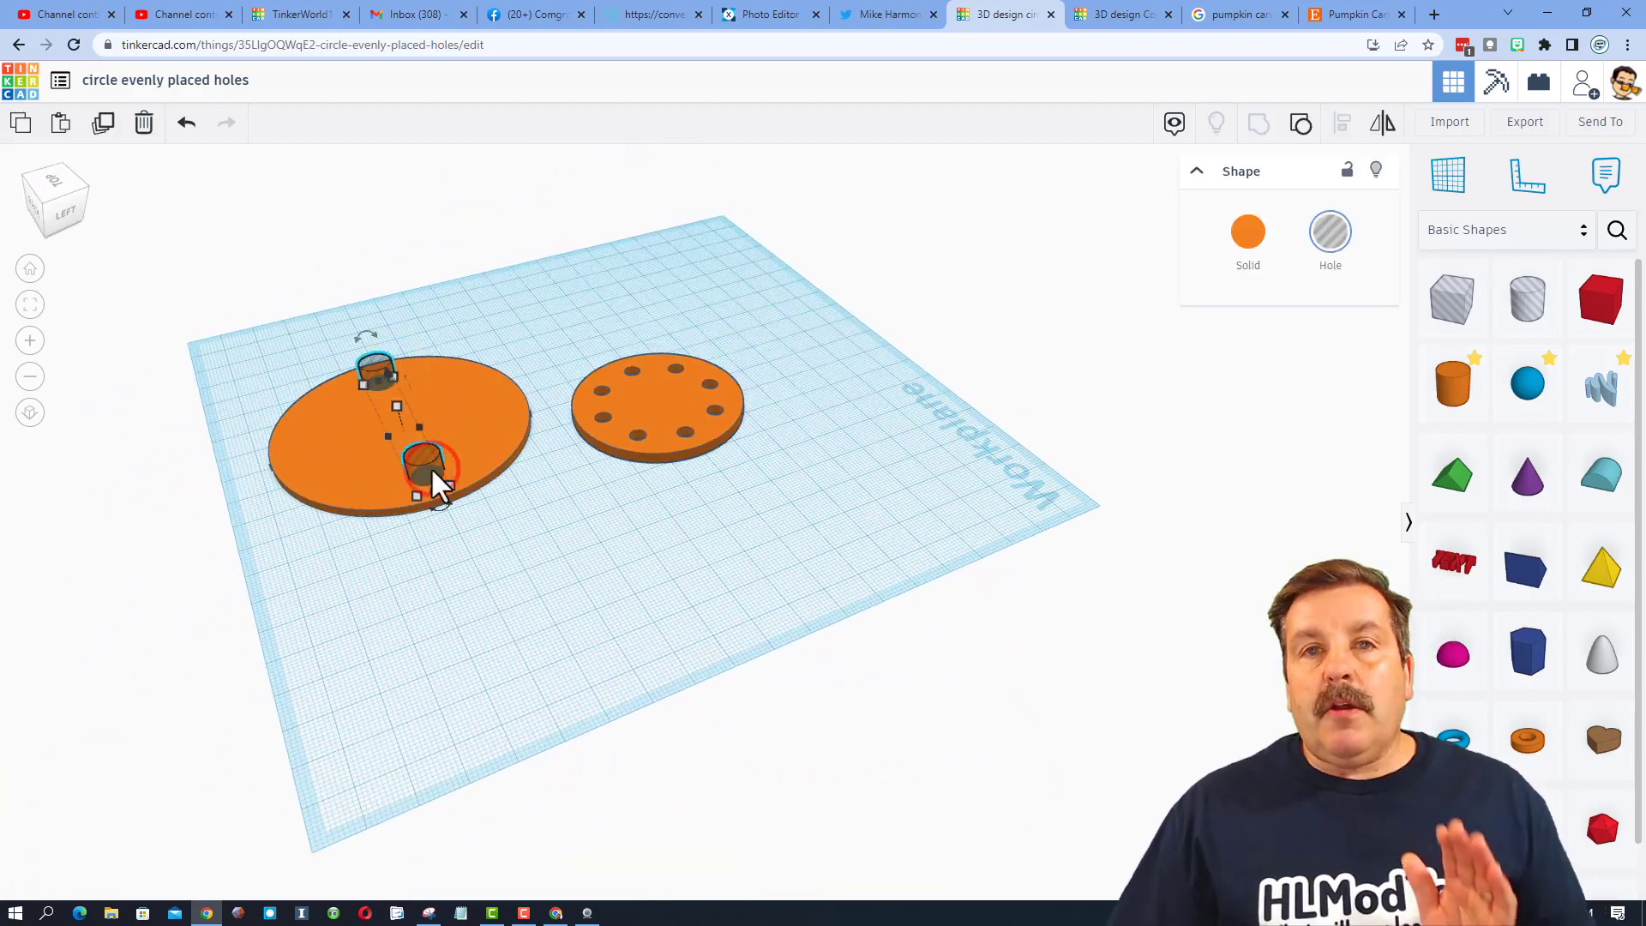
drag(438, 506, 434, 512)
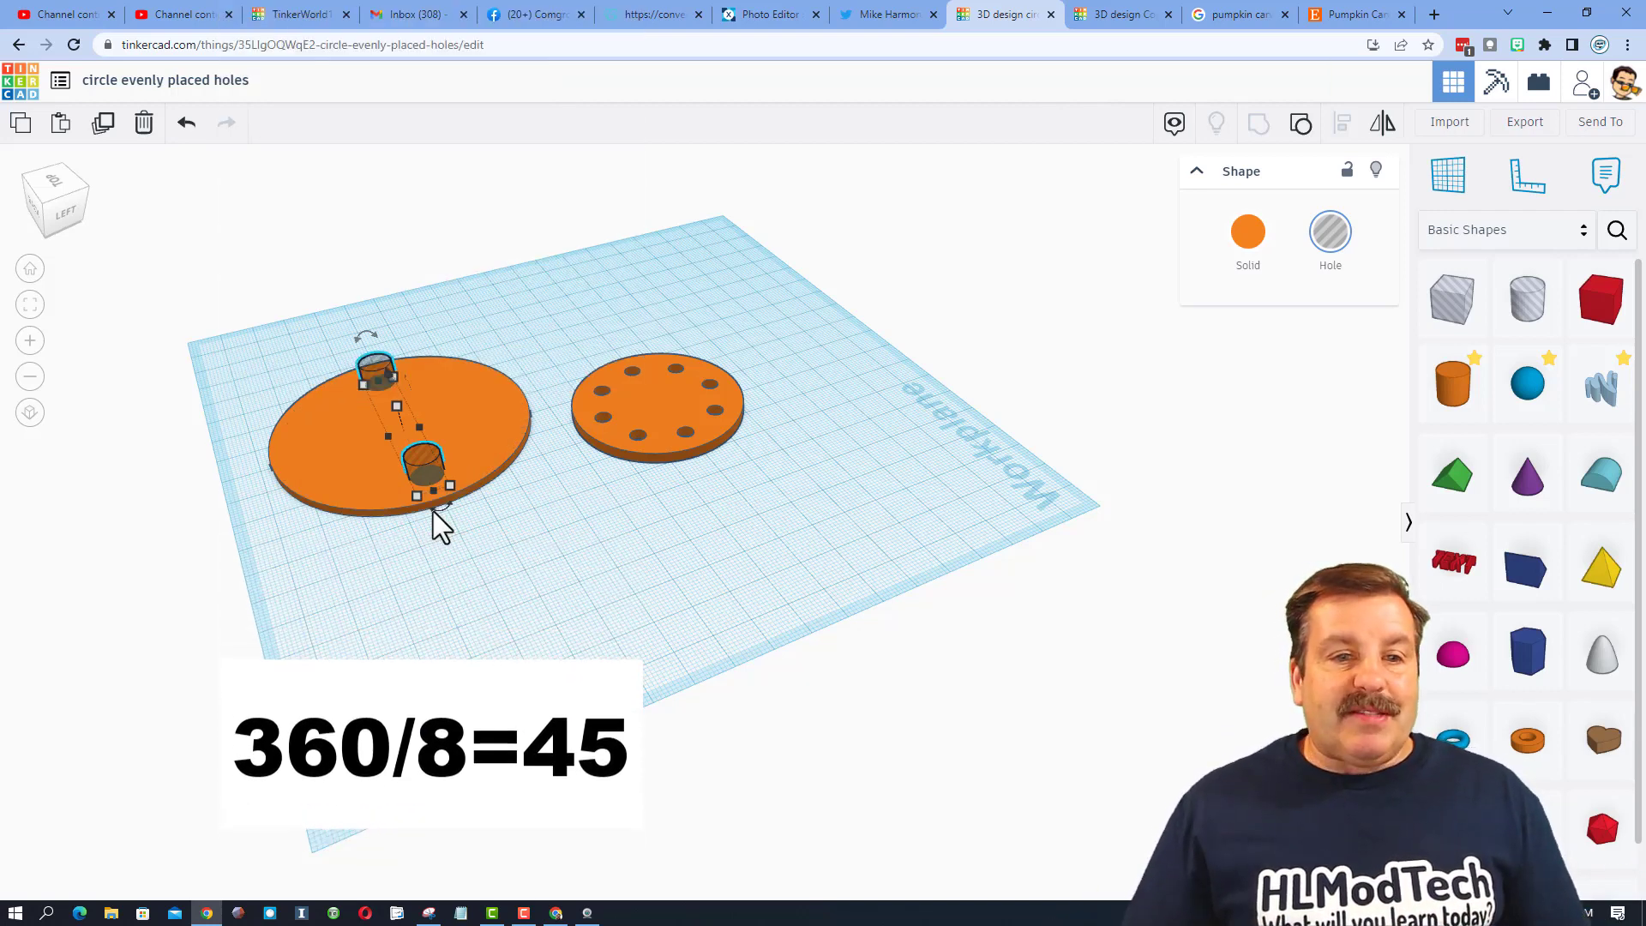
drag(434, 511, 341, 493)
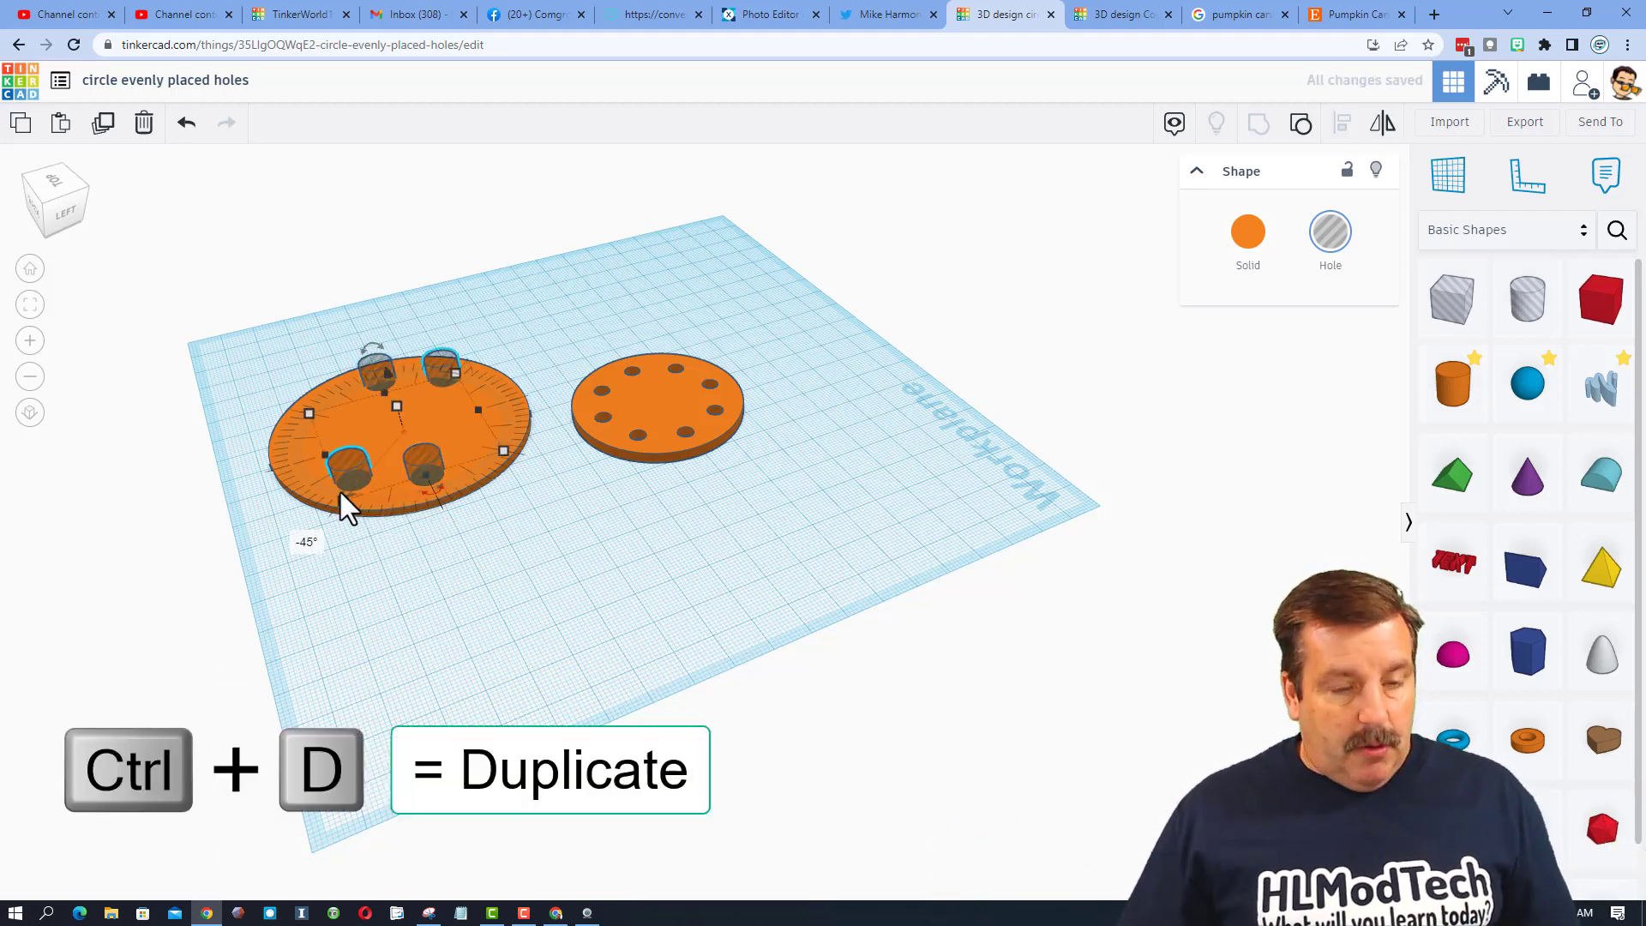
key(ctrl+d)
key(ctrl+d)
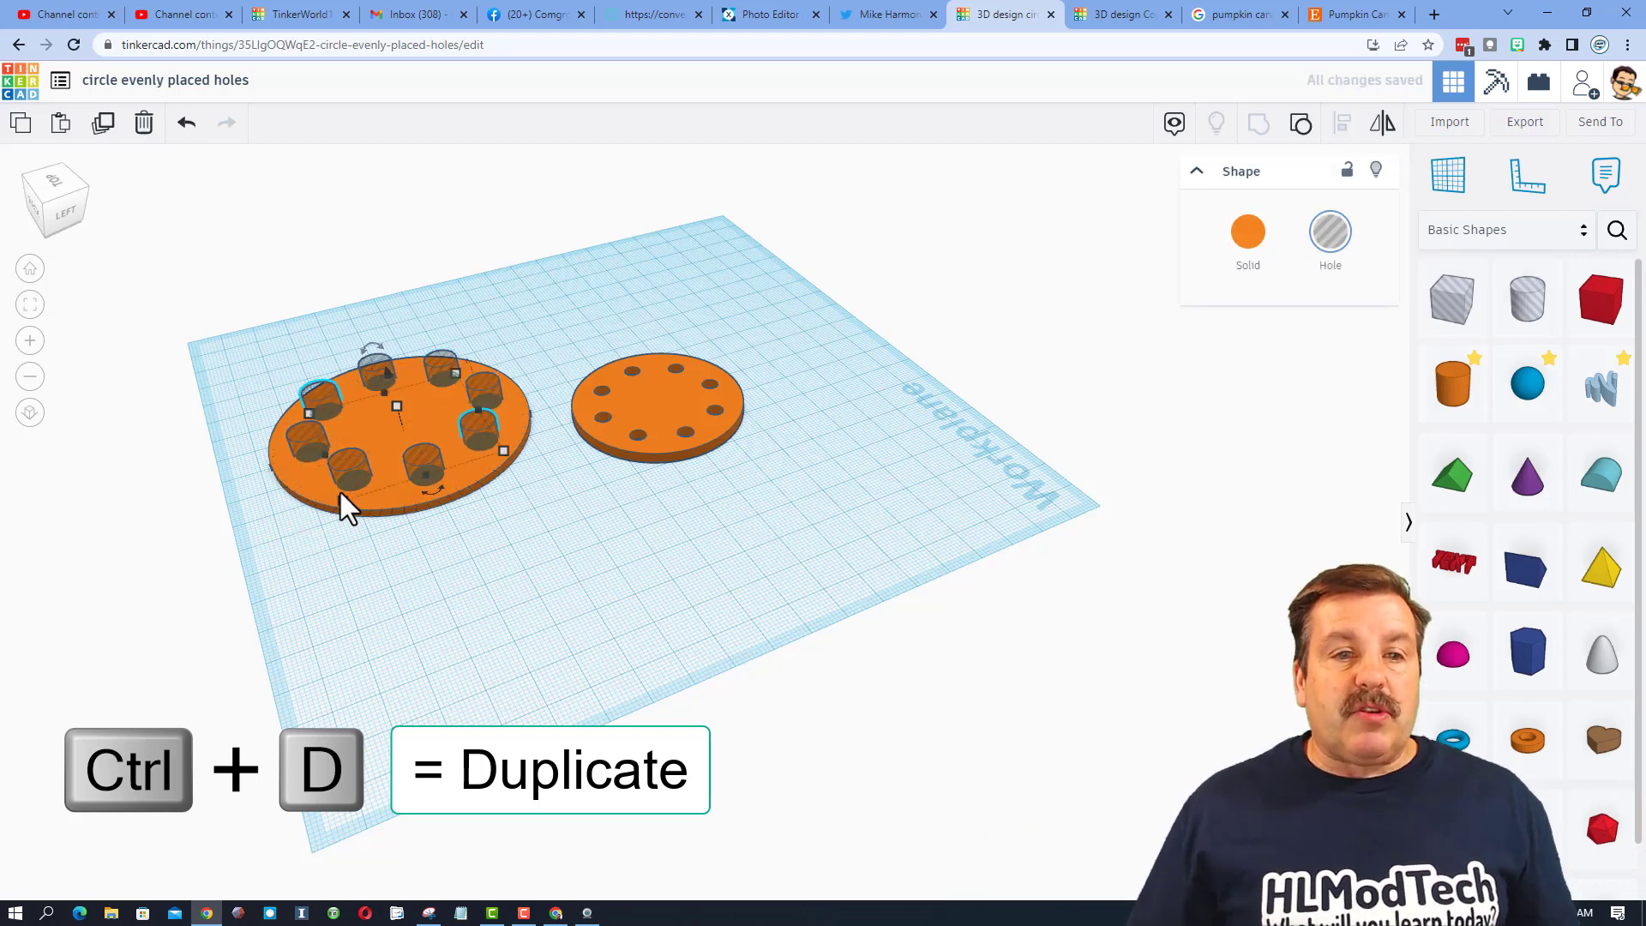
right_drag(341, 492, 367, 573)
click(367, 573)
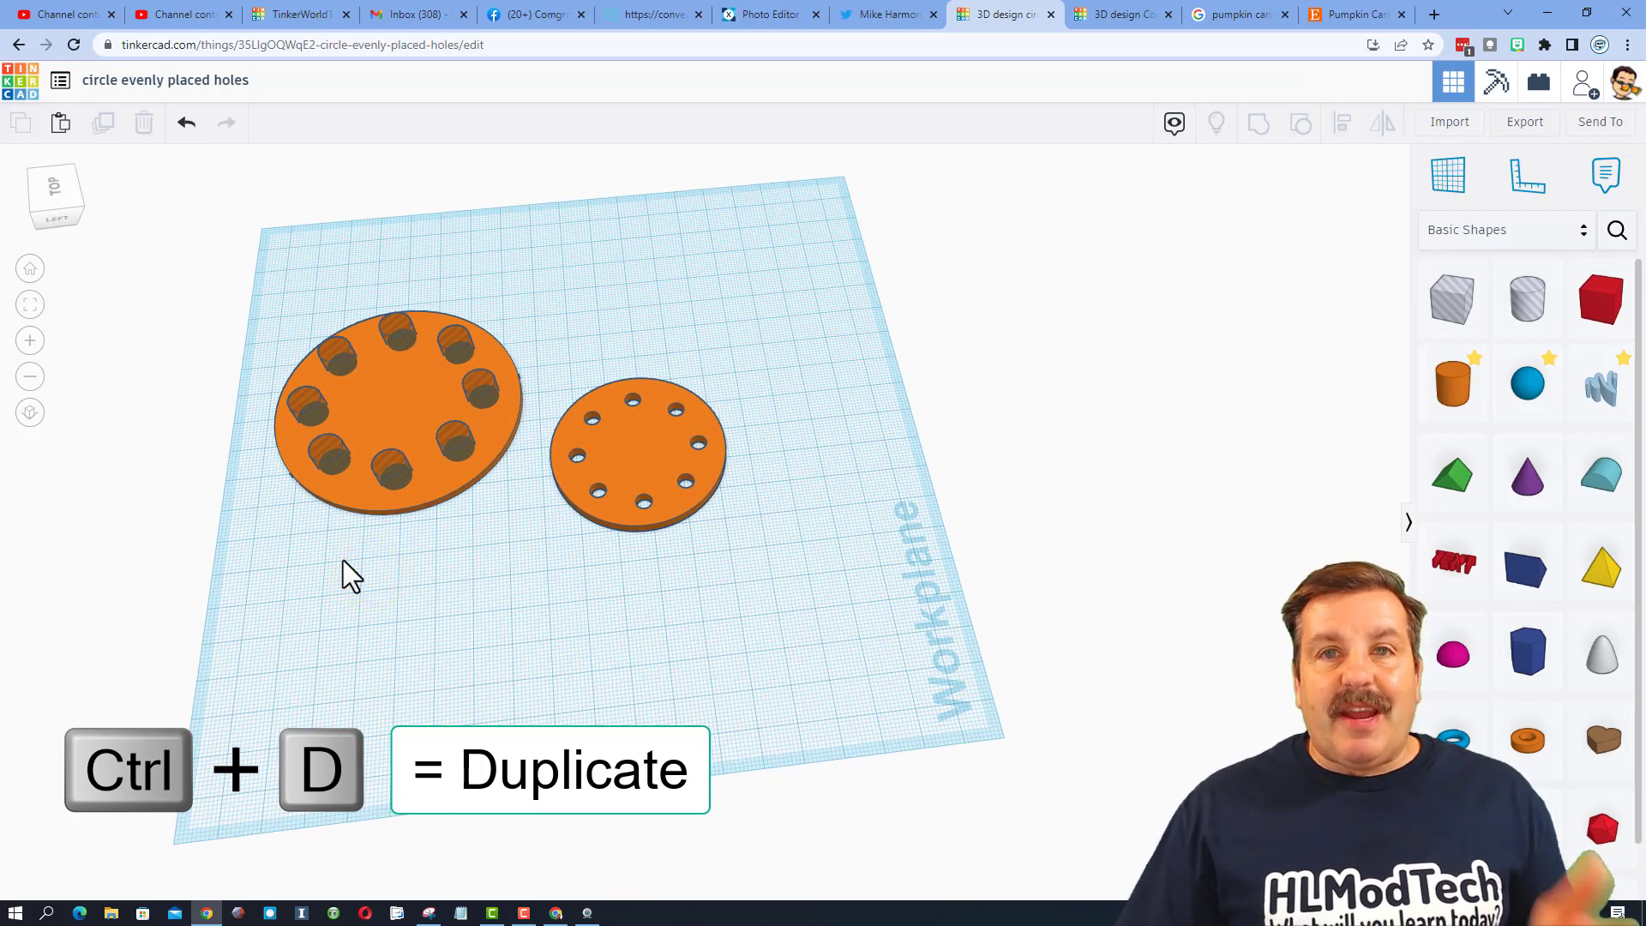
click(374, 468)
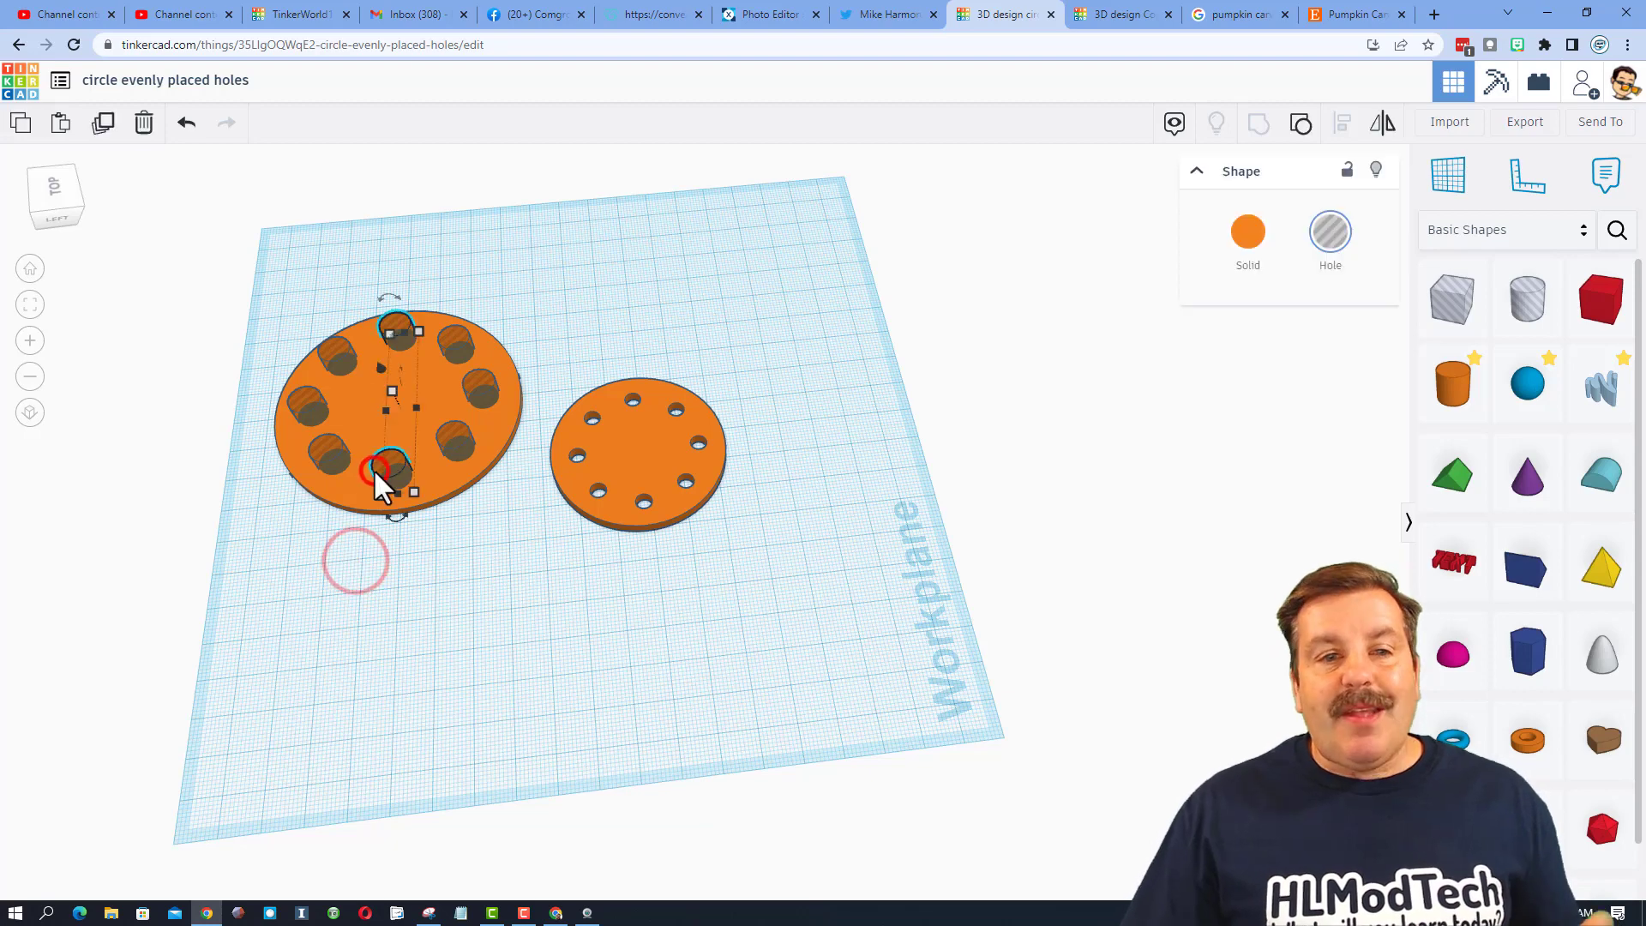
- Ungroup all four hole pairs into eight separate holes
click(1301, 127)
click(456, 435)
click(1296, 125)
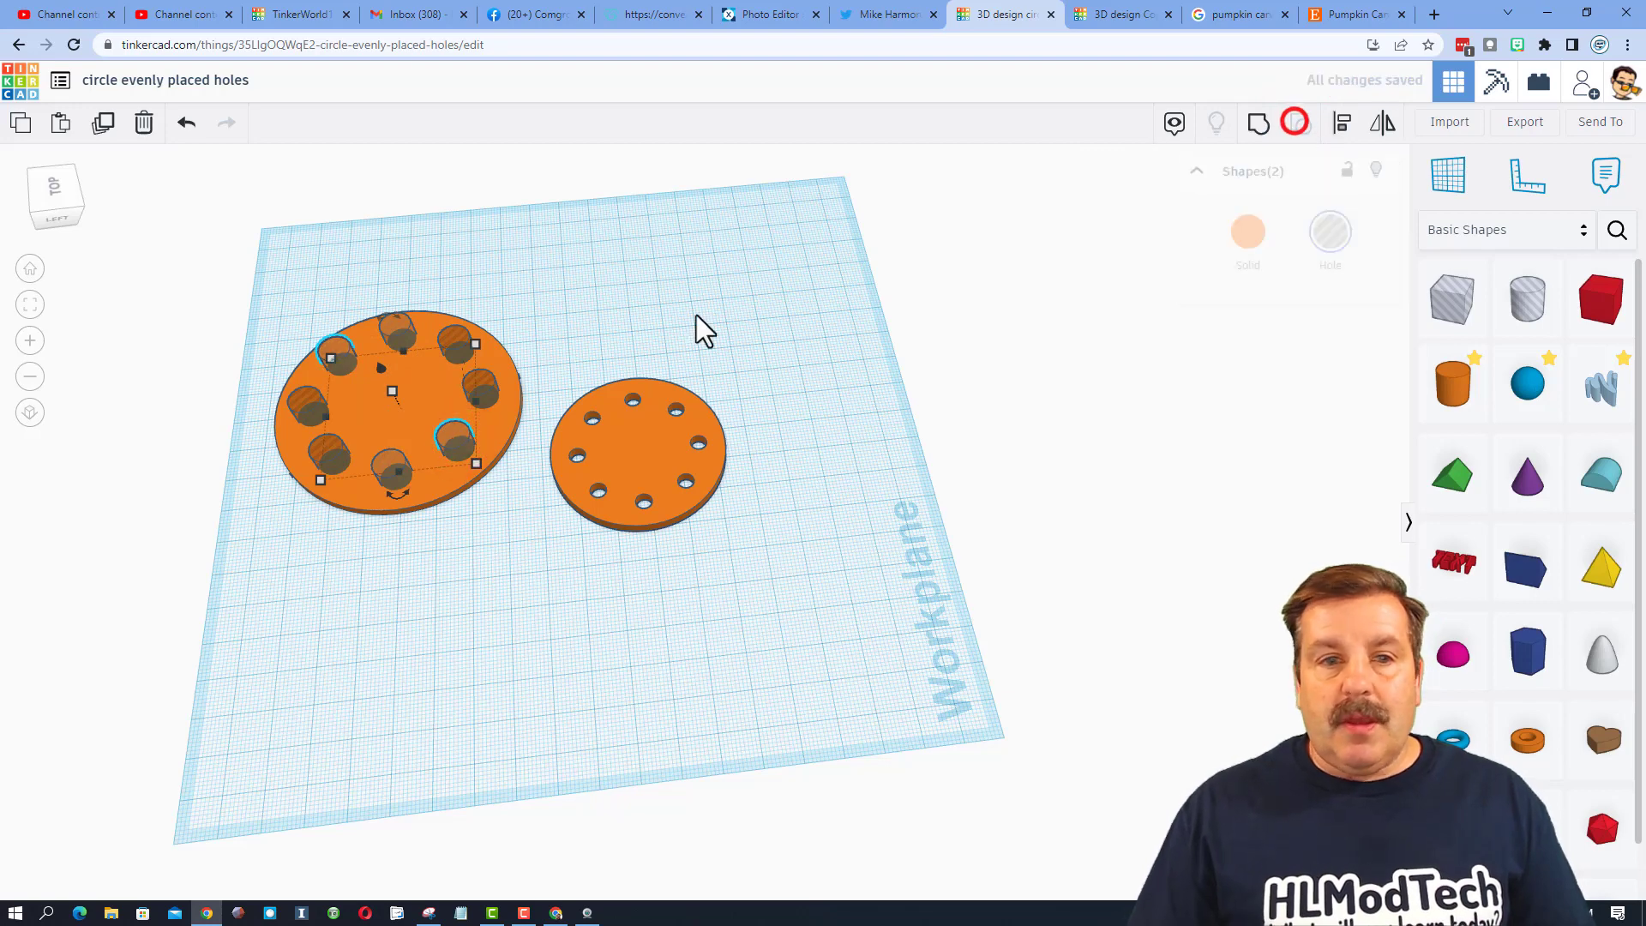
click(477, 386)
click(1296, 126)
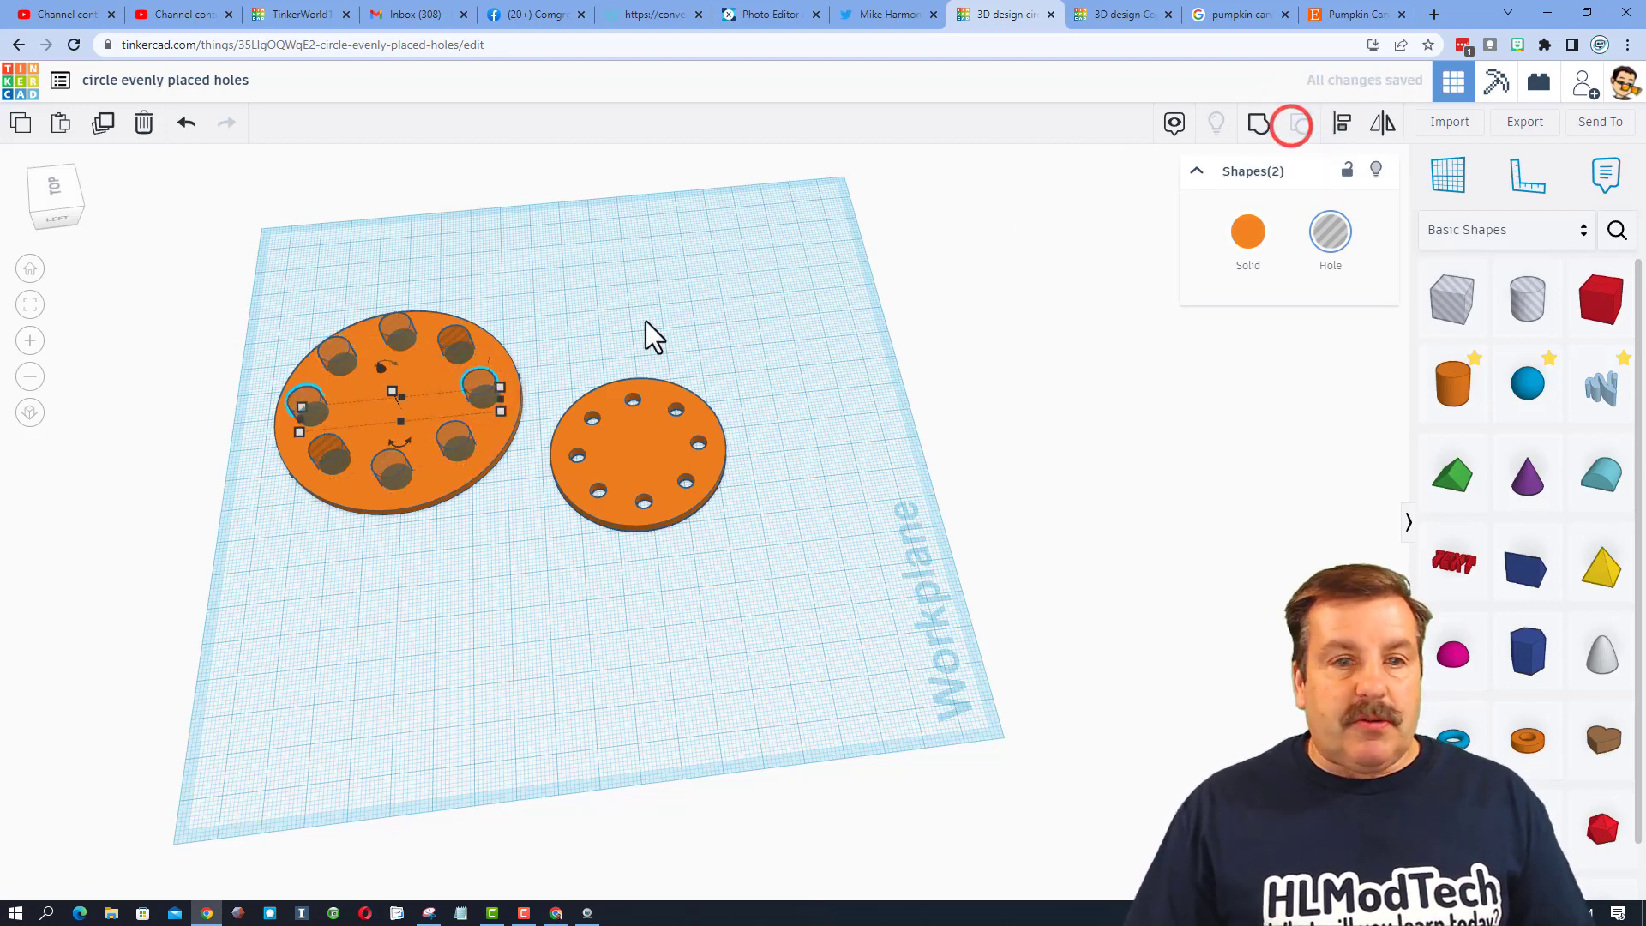
click(456, 343)
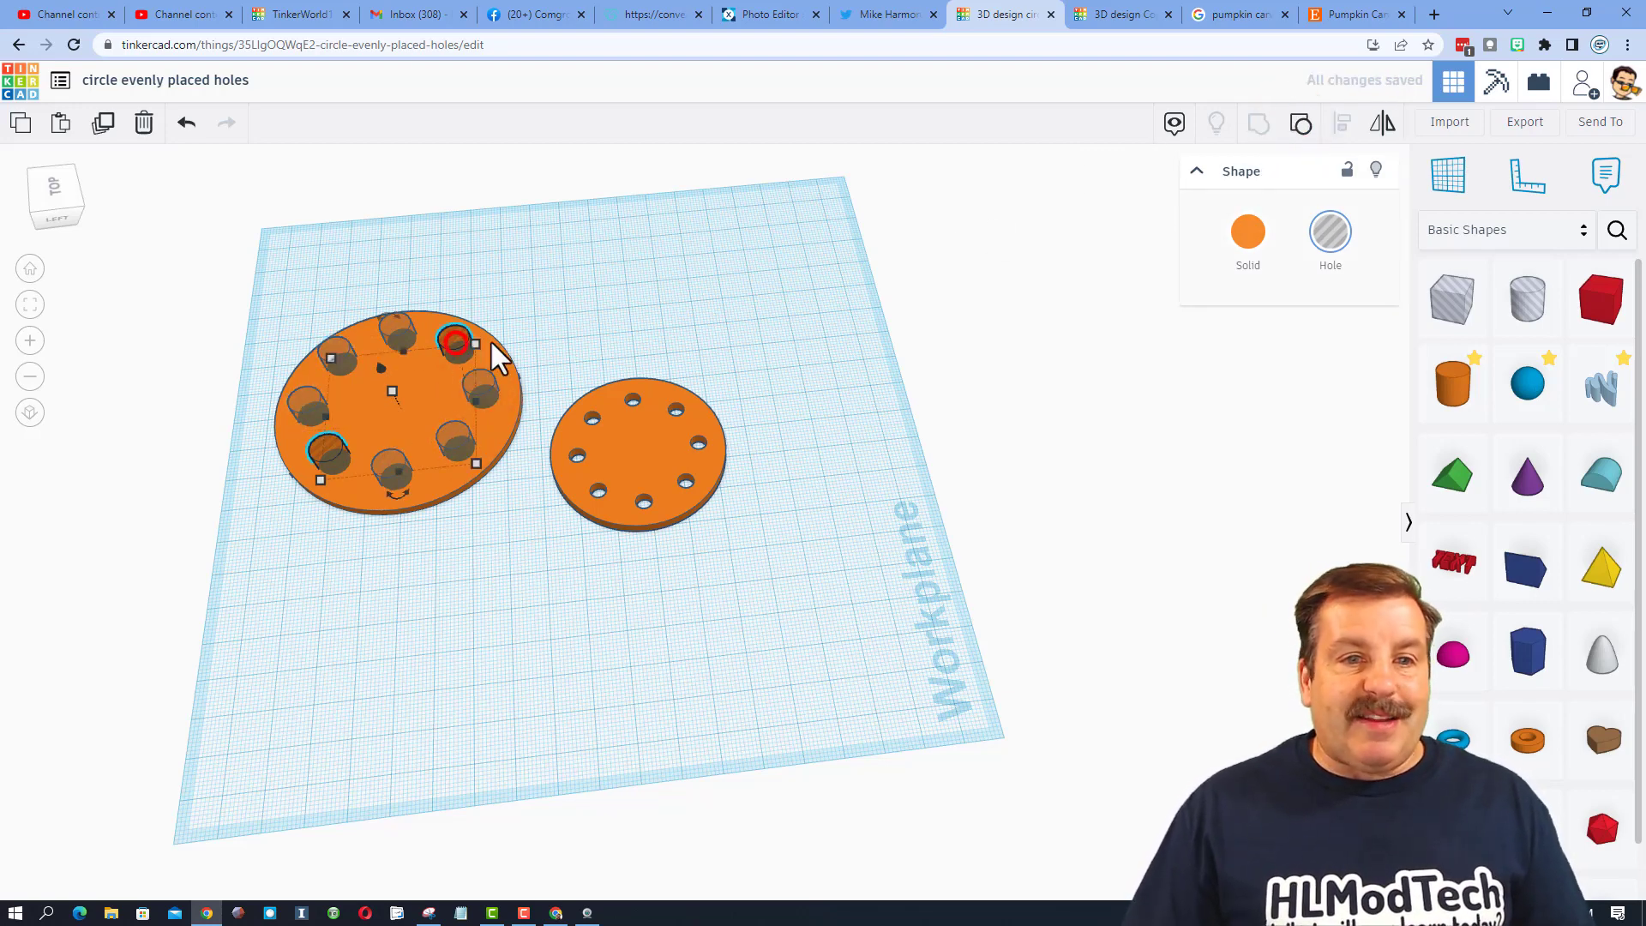
click(1296, 126)
click(618, 326)
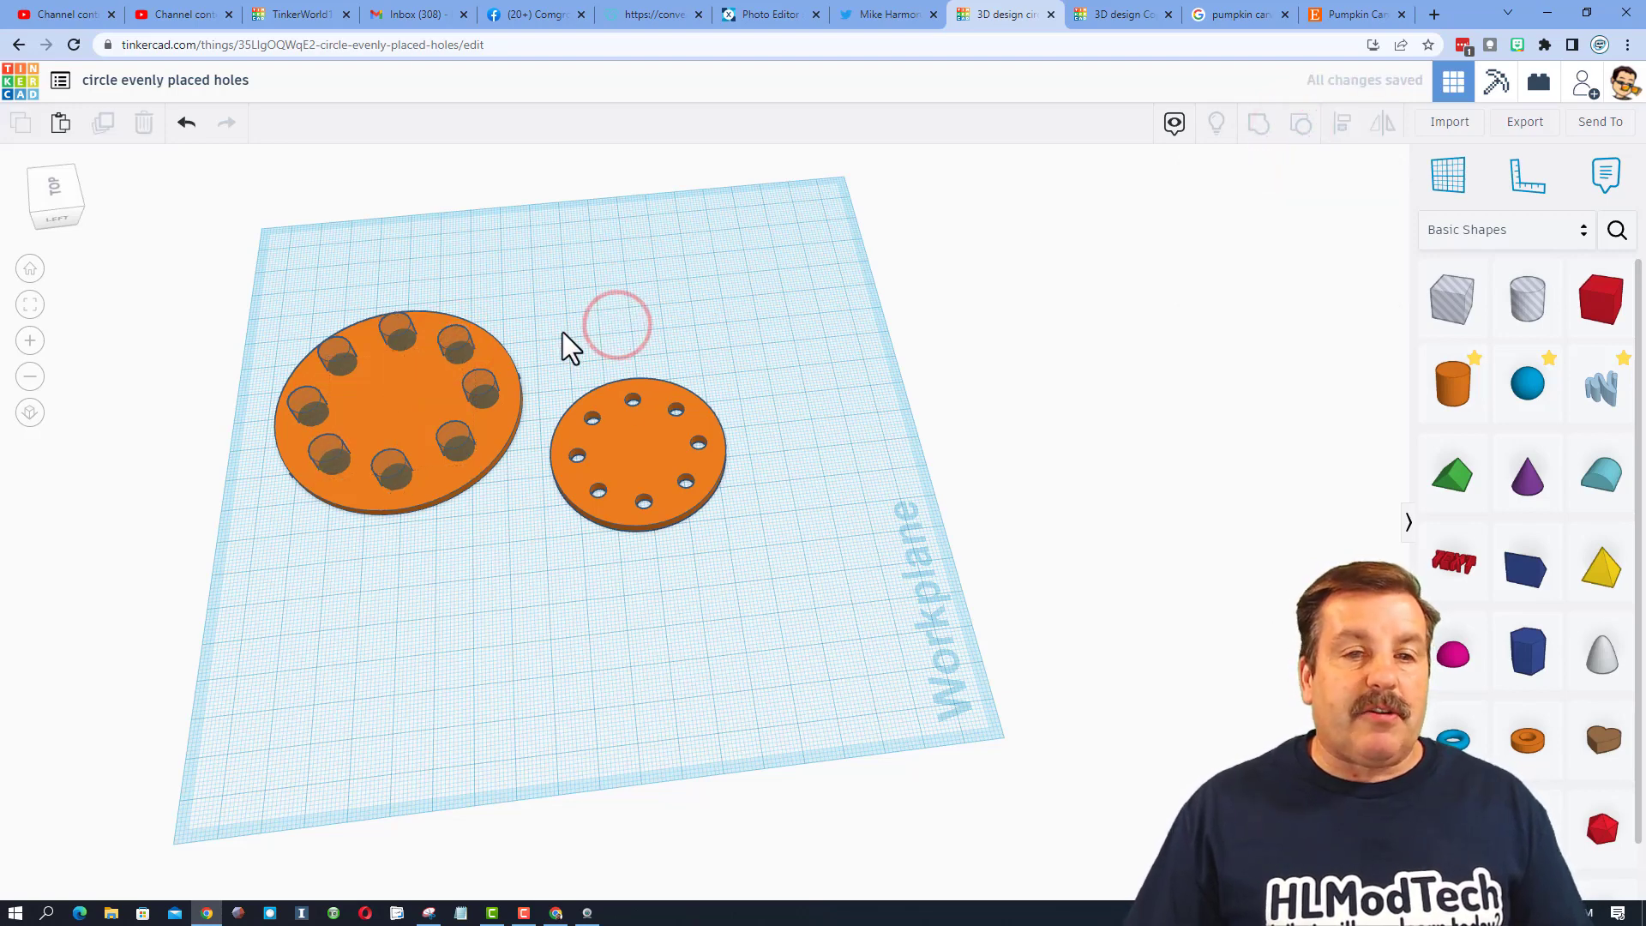
- Zoom to the disc and resize the bottom hole to 7.00 across
click(361, 402)
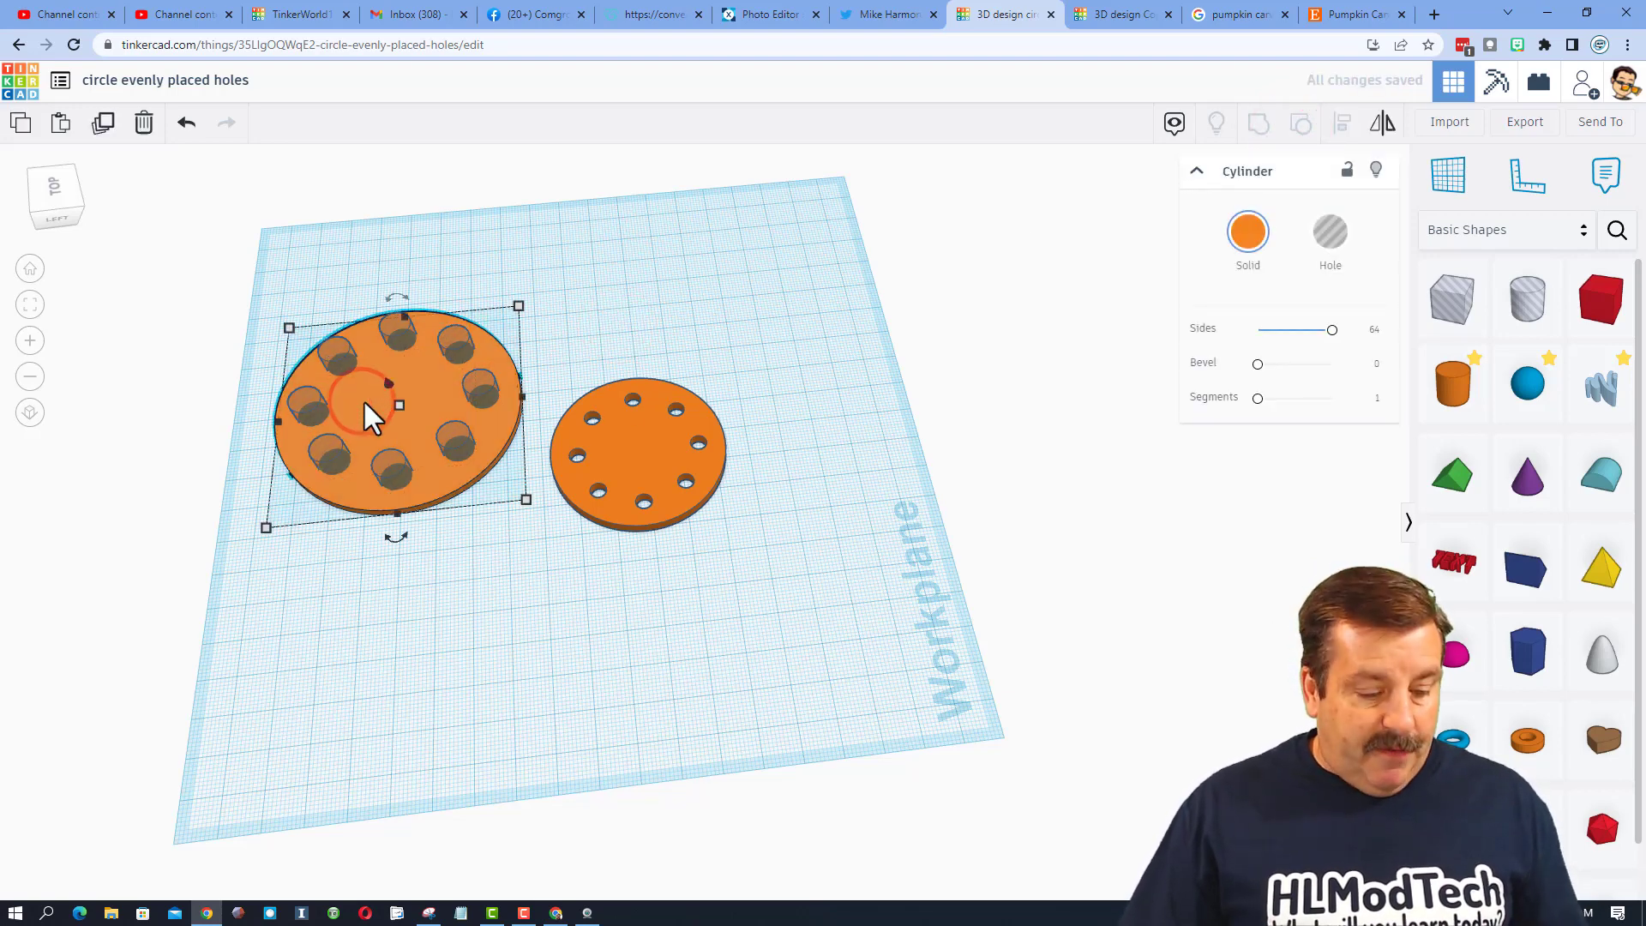
key(f)
click(612, 634)
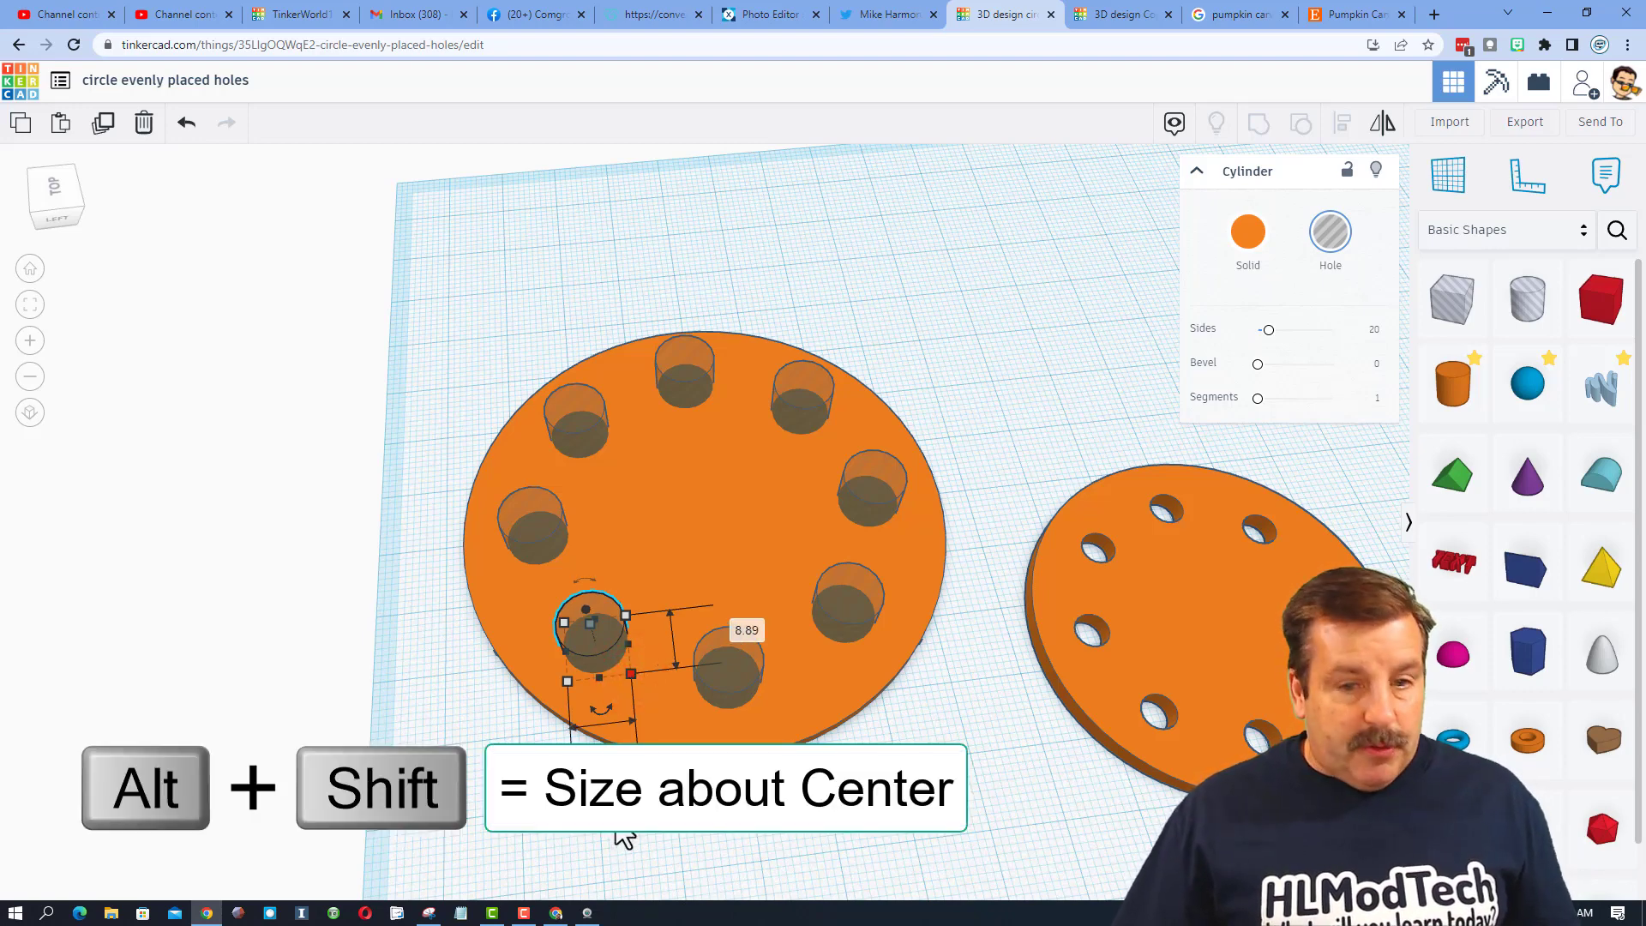
alt+shift+drag(628, 677, 605, 665)
click(607, 799)
text(7)
key(Return)
click(577, 852)
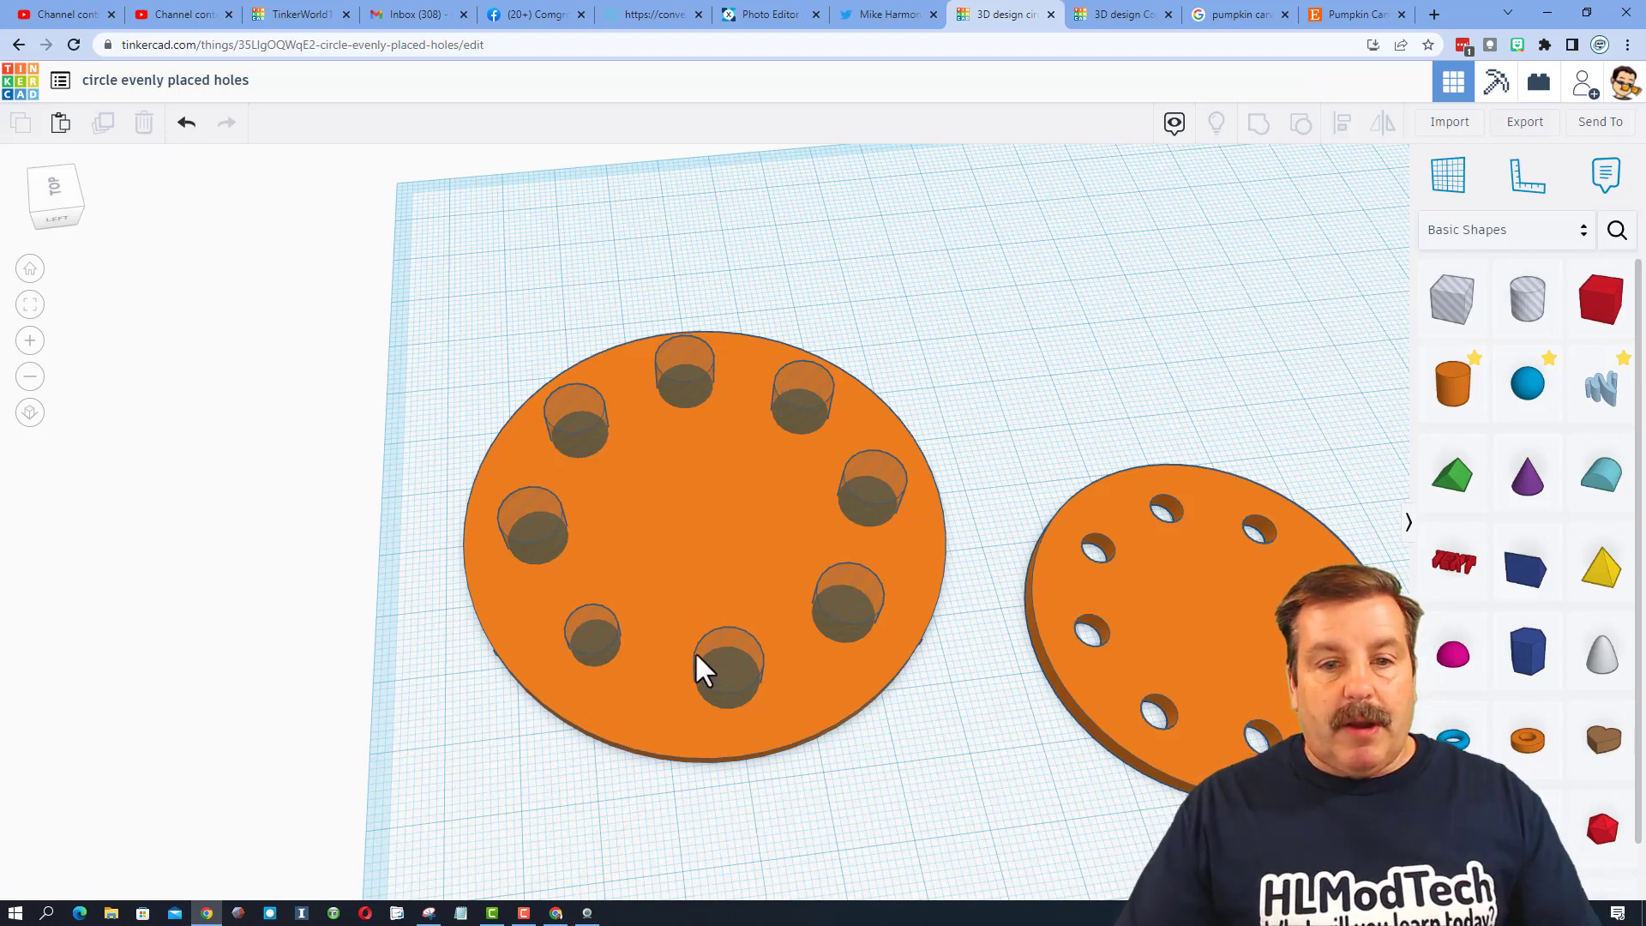
- Enlarge the left hole about its centre to 12.00 across
click(554, 523)
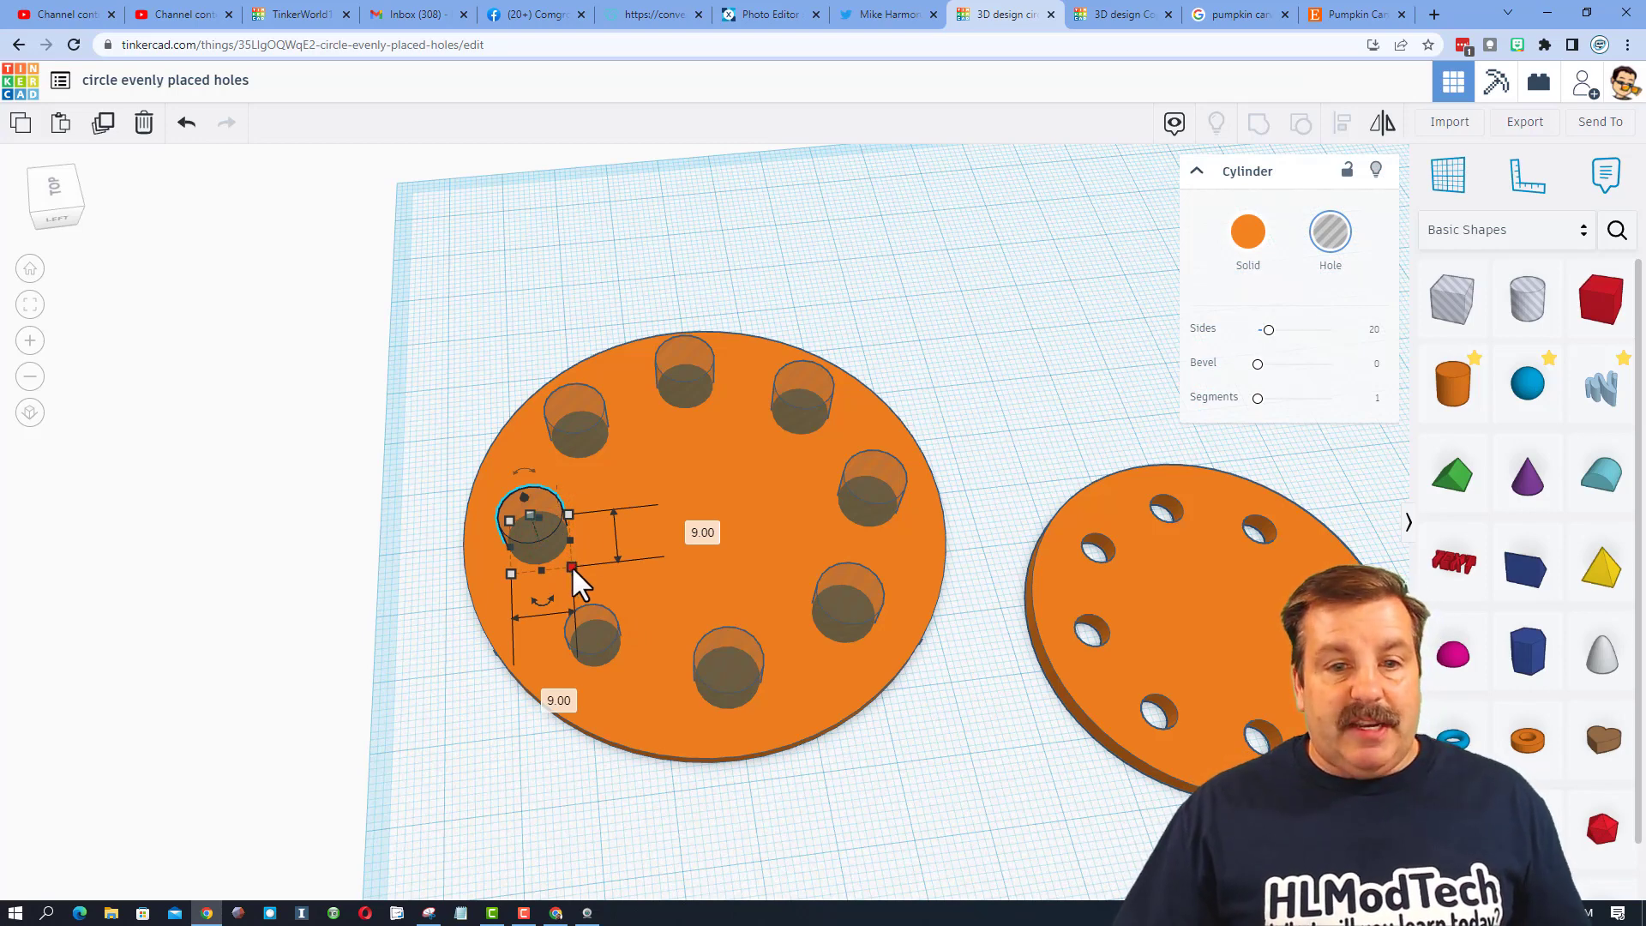
alt+shift+drag(576, 564, 588, 573)
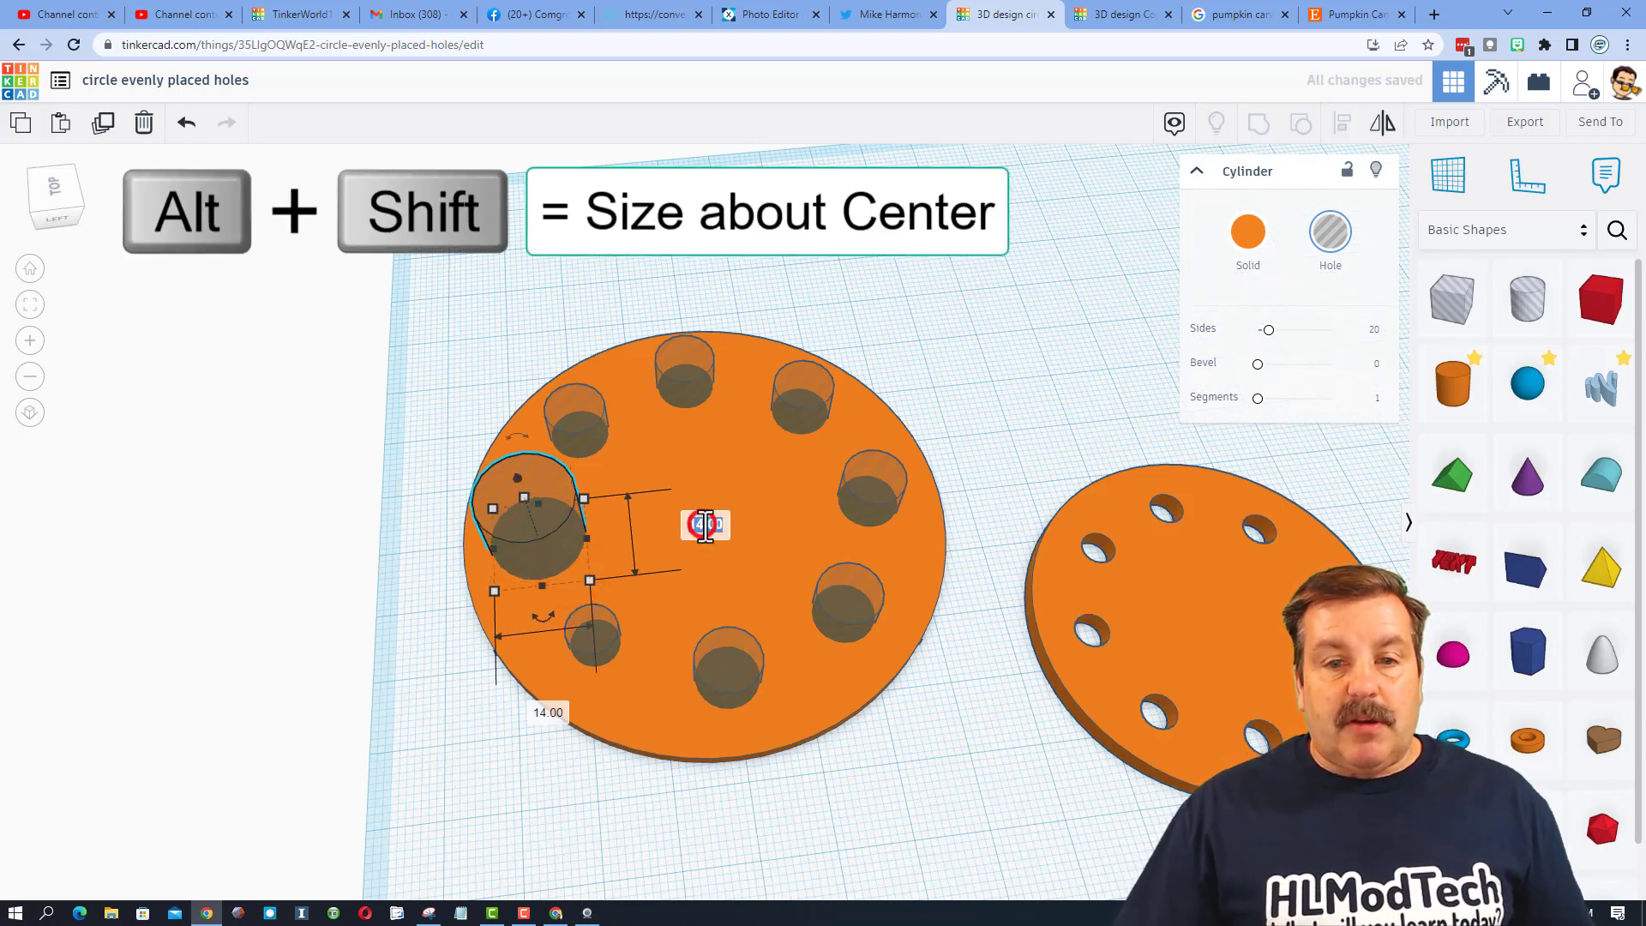
text(12)
key(Return)
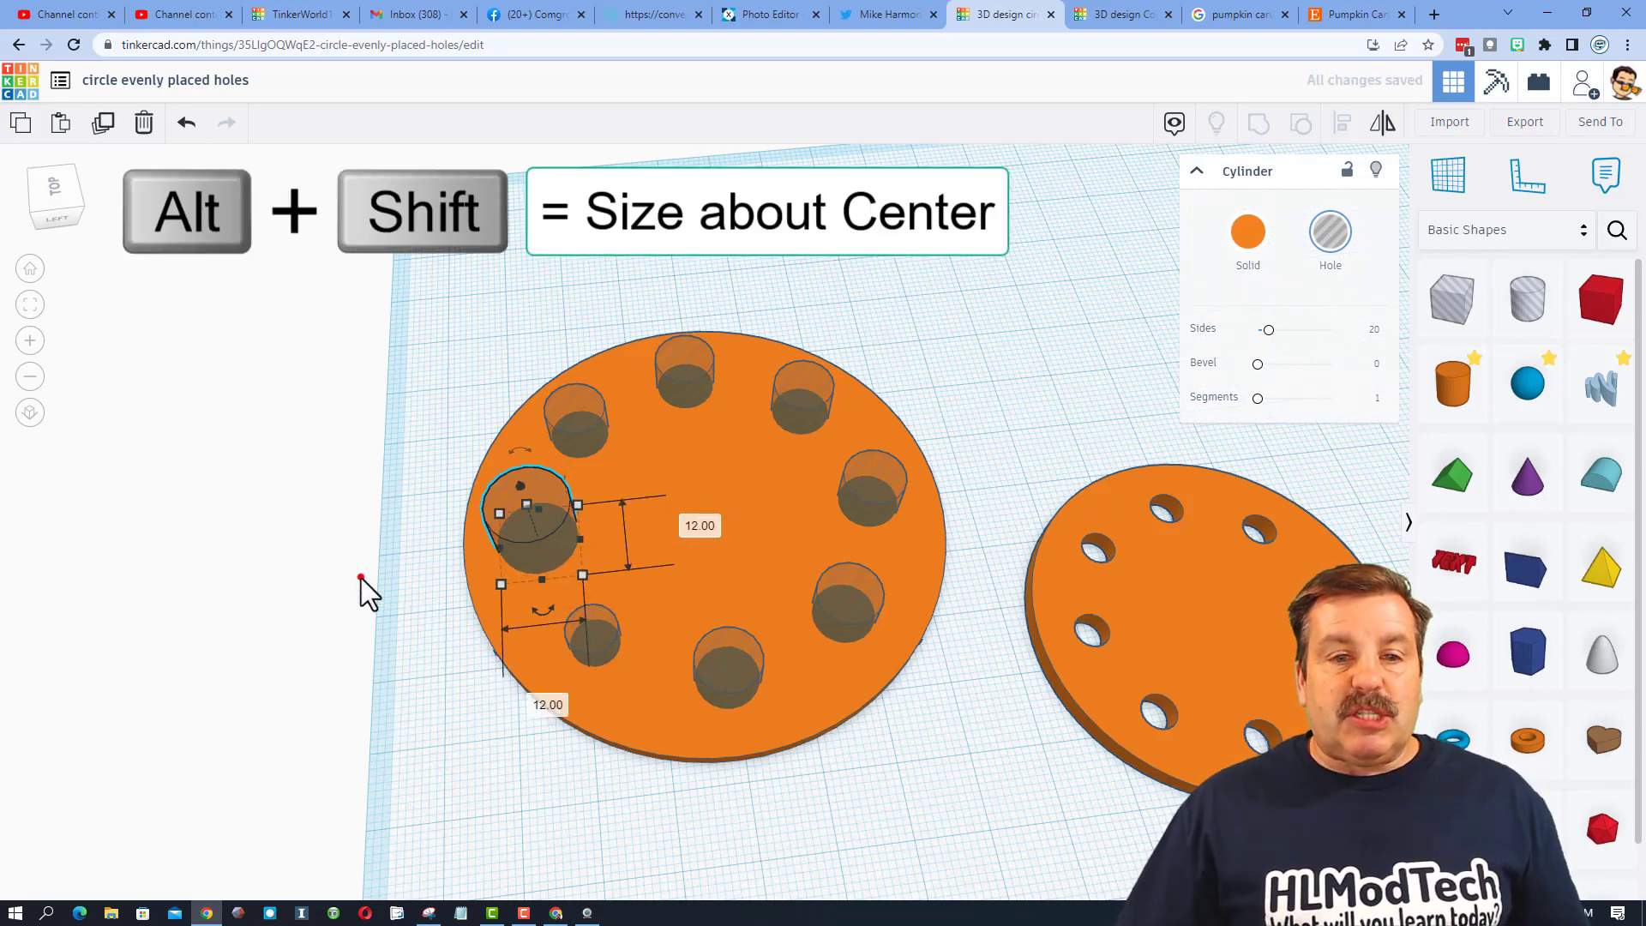
click(361, 578)
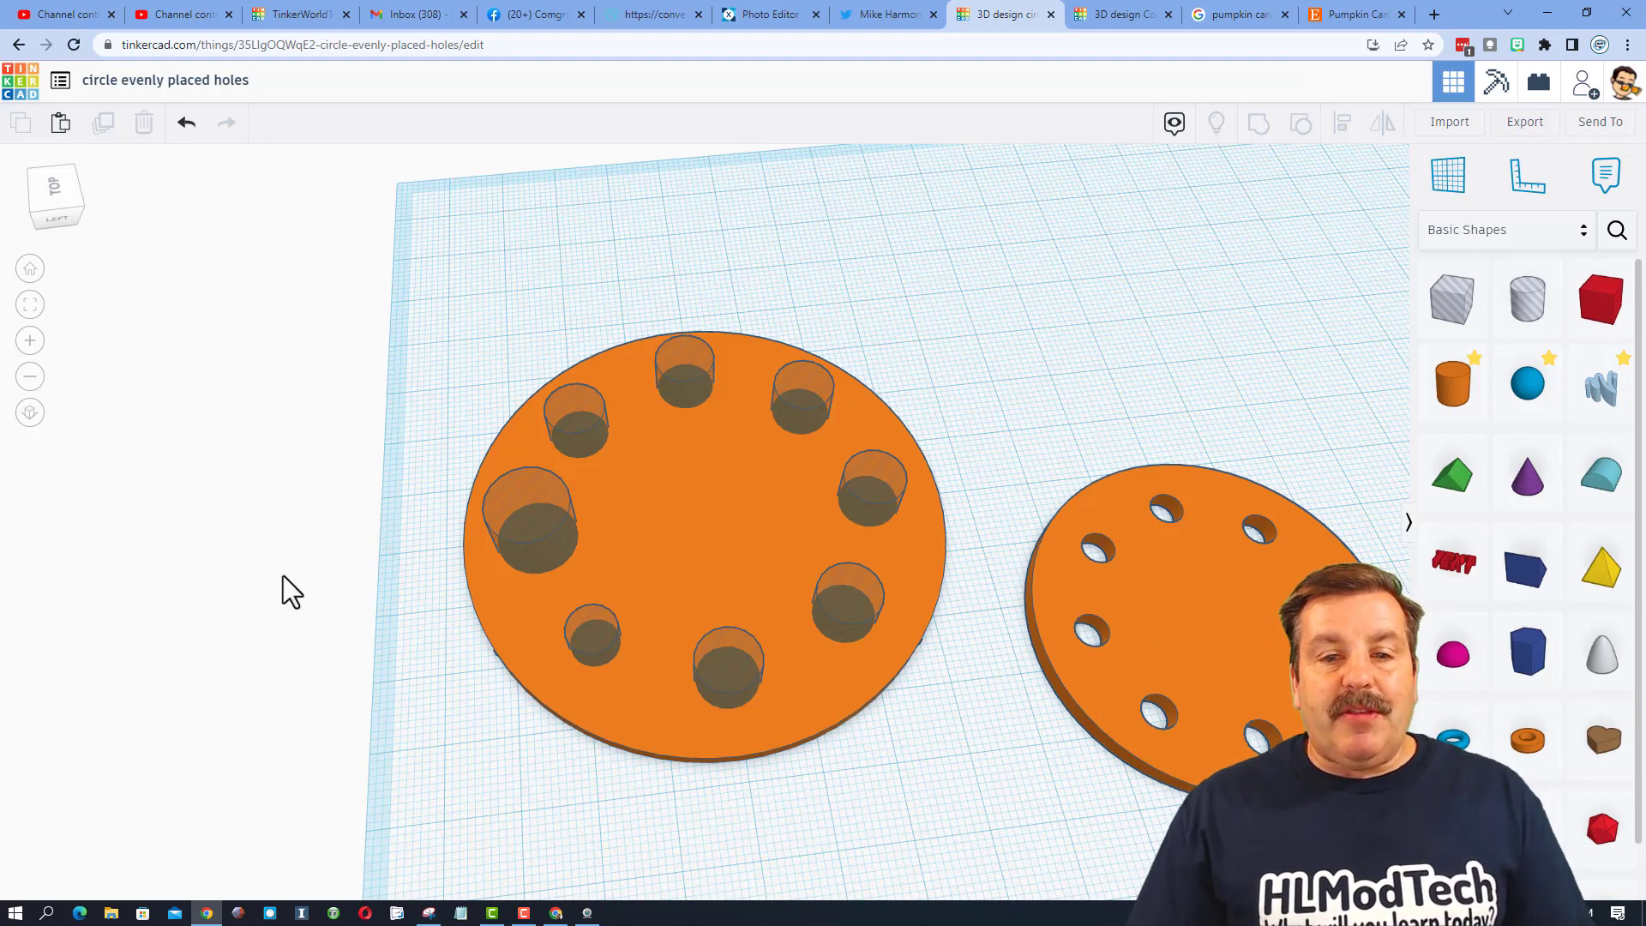
- Box-select the disc and all eight holes, group them, and orbit to inspect the cutouts
right_drag(412, 599, 432, 364)
drag(432, 364, 943, 755)
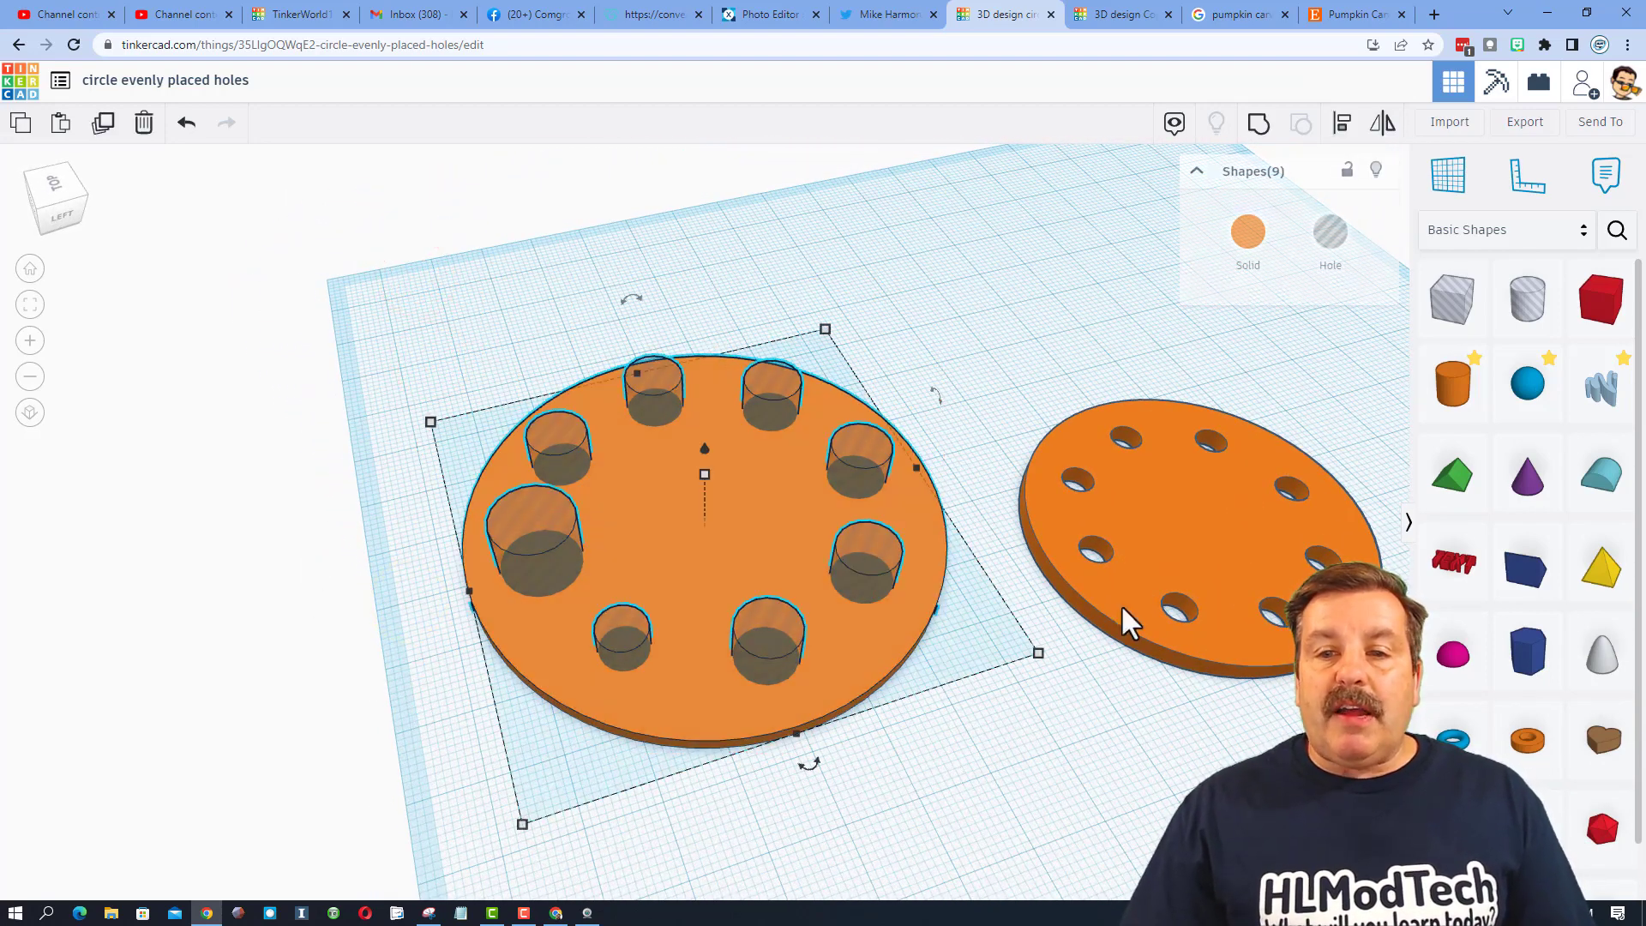
click(1258, 125)
right_drag(900, 469, 848, 350)
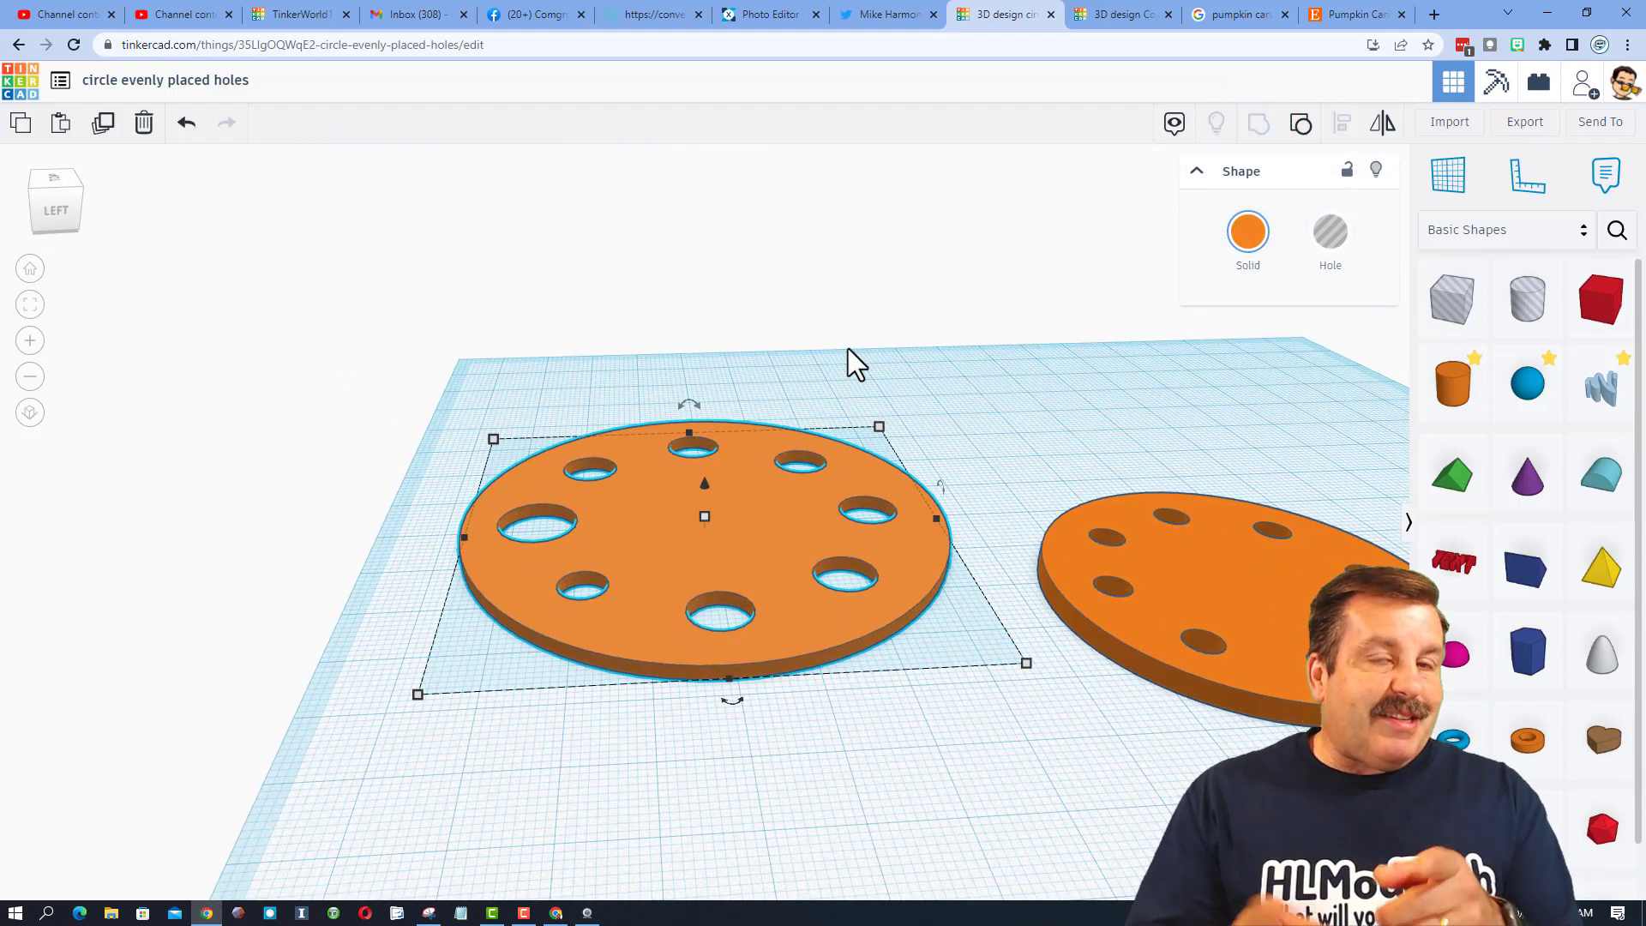
right_drag(847, 348, 844, 411)
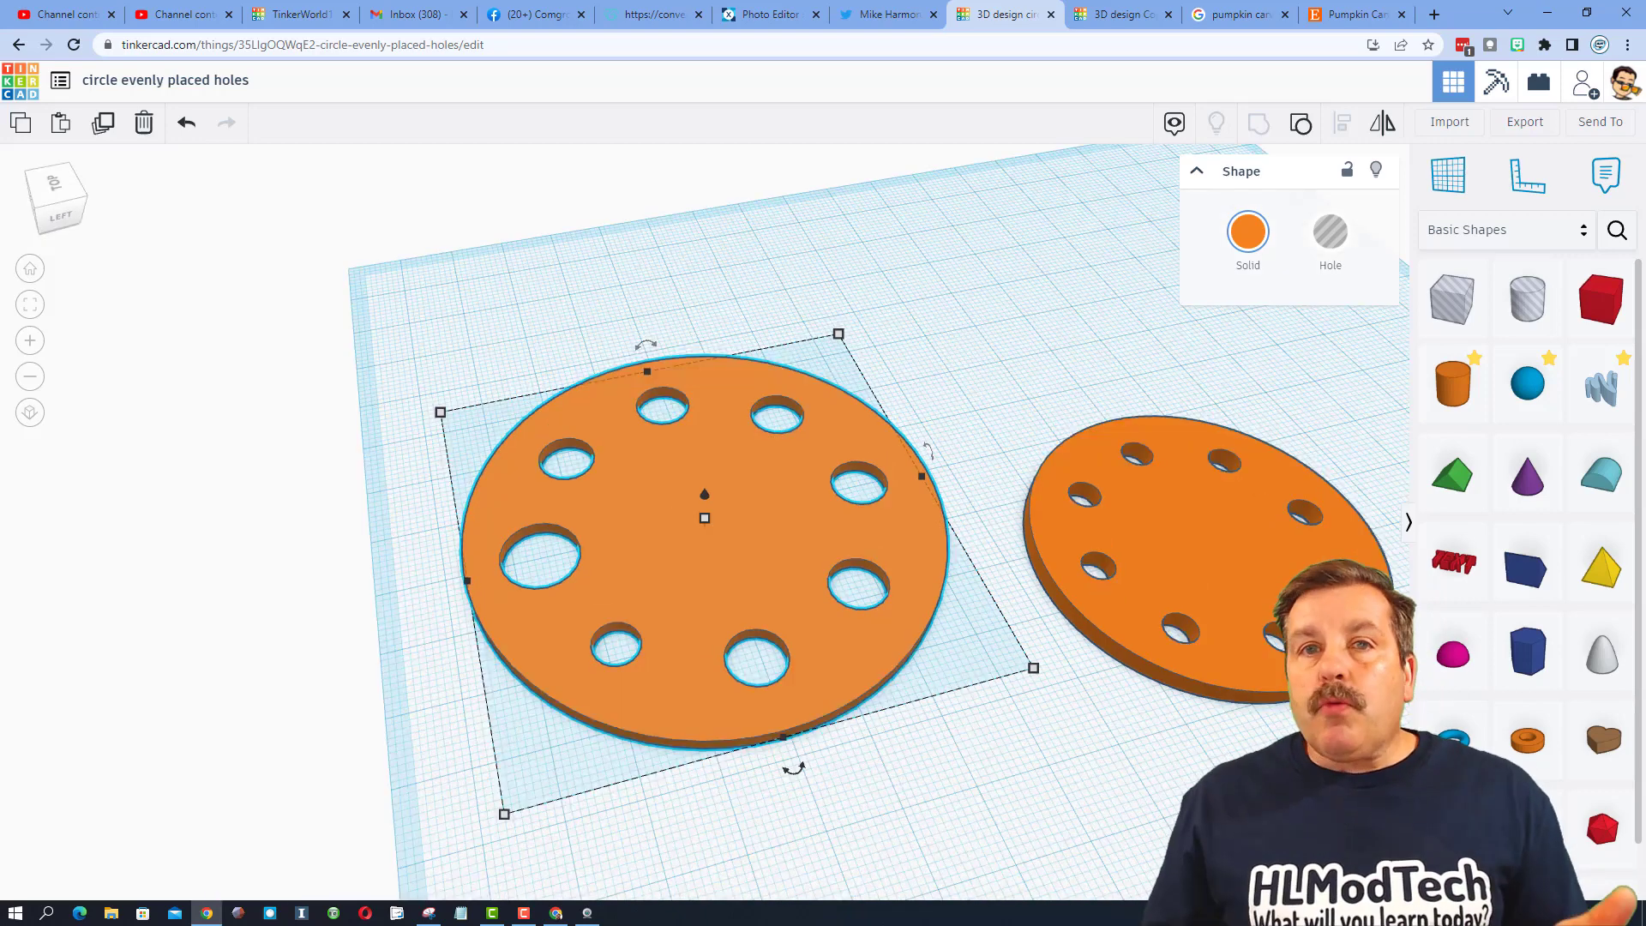